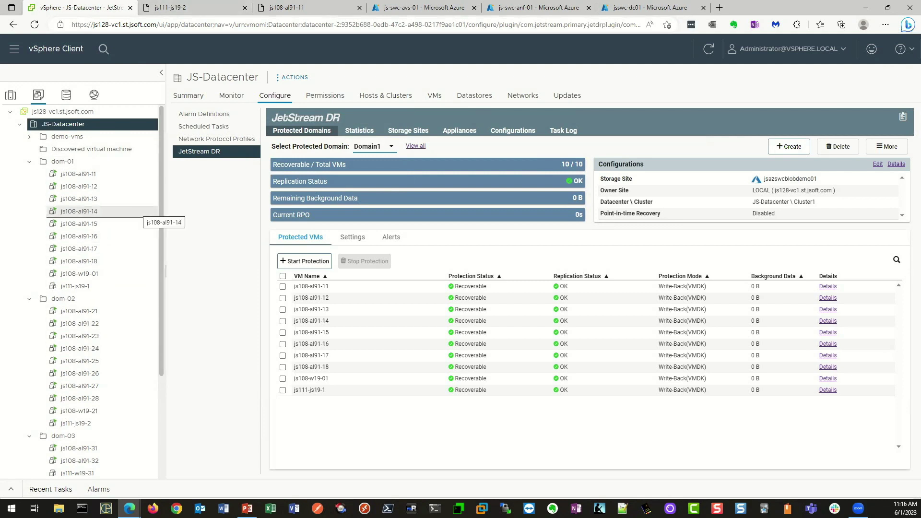
# Step: Review the protected VMs of Domain2 and Domain3 in JetStream DR, ending back on Domain1
pyautogui.scroll(-3, 95, 312)
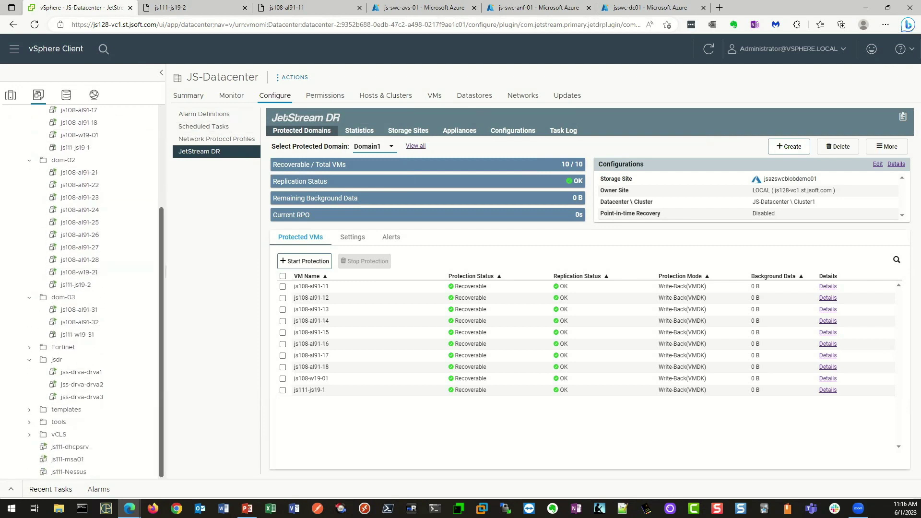
pyautogui.scroll(3, 96, 288)
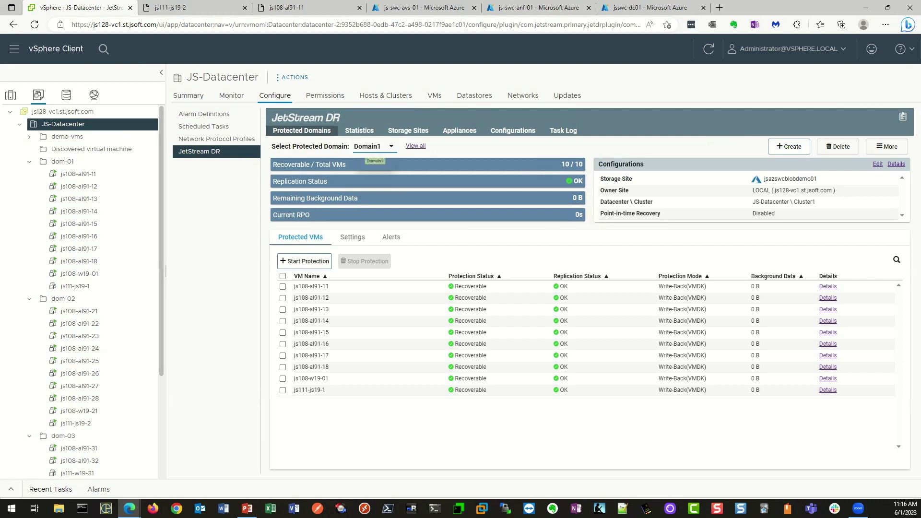
pyautogui.click(374, 147)
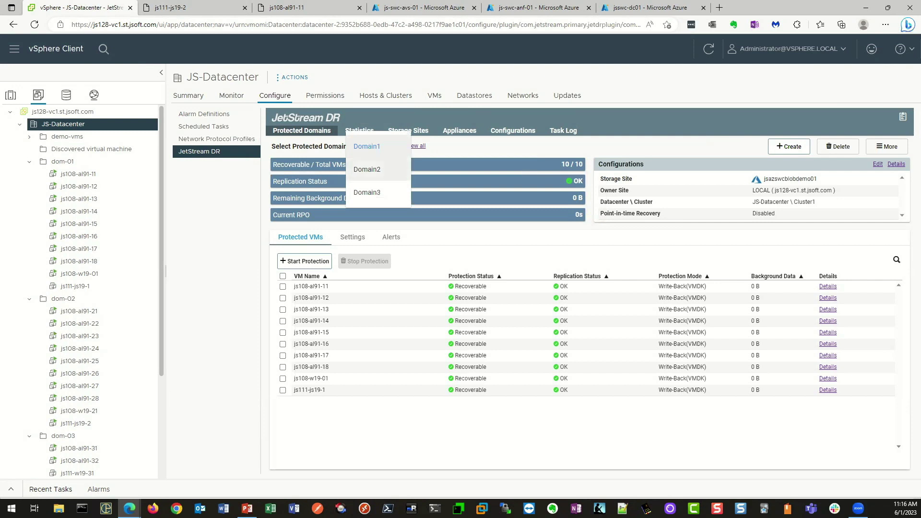
pyautogui.click(374, 170)
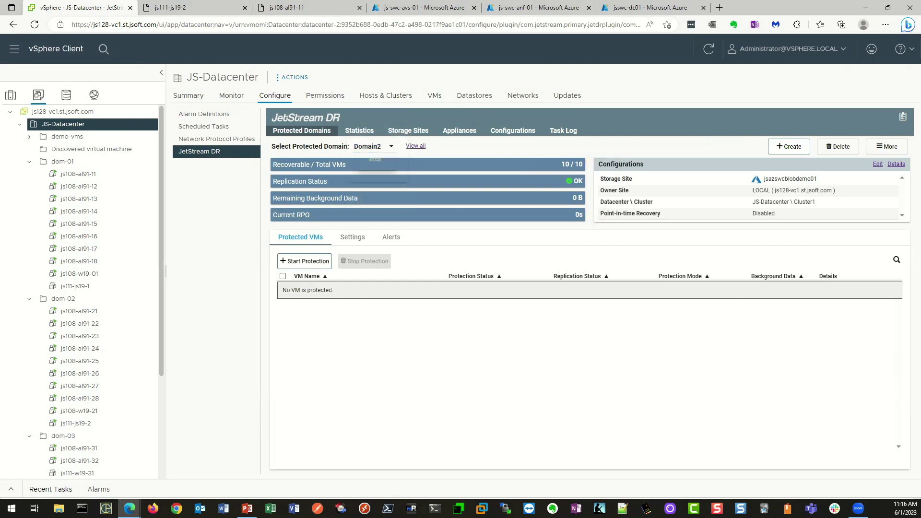
pyautogui.click(374, 147)
pyautogui.click(374, 173)
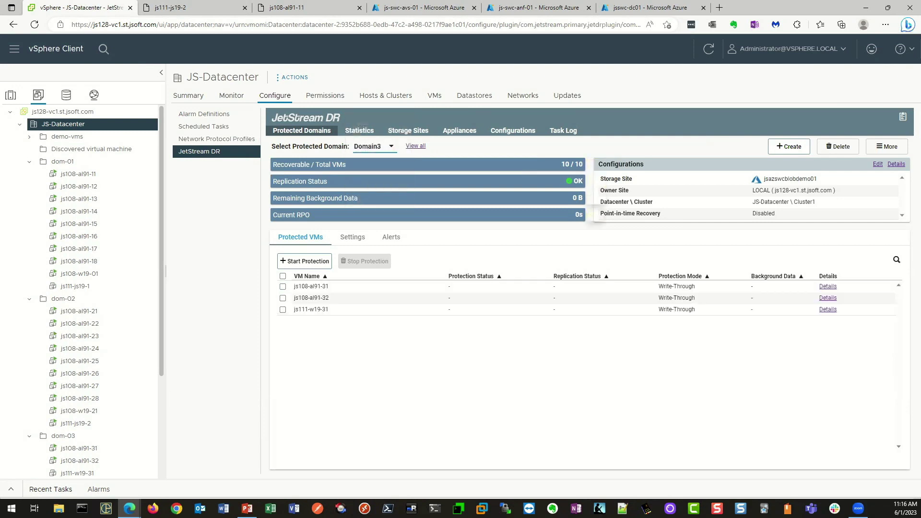
pyautogui.click(374, 147)
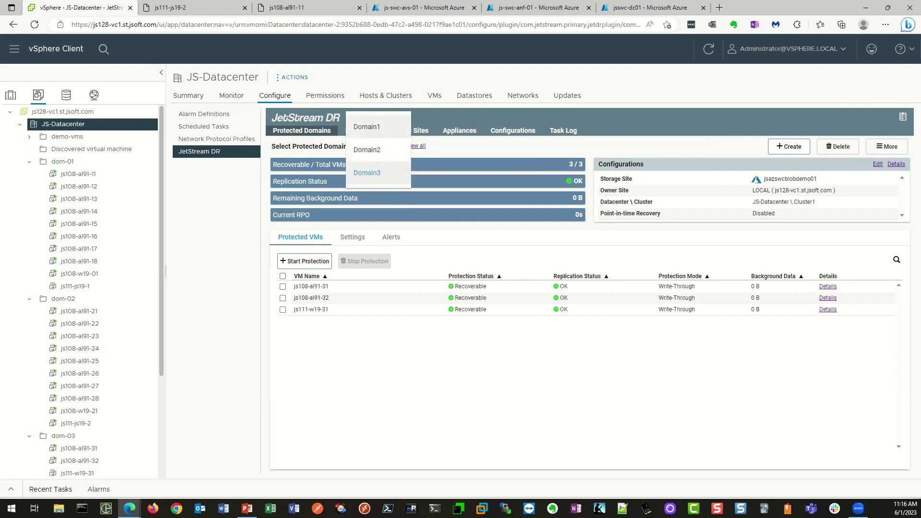
pyautogui.click(366, 127)
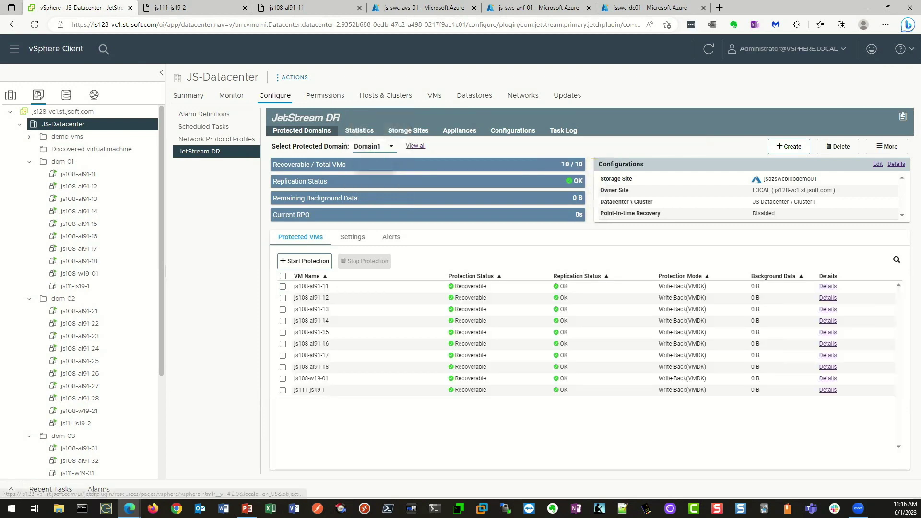
# Step: Examine the Incoming & Outgoing Data Rate statistics for protected domains Domain1 and Domain2
pyautogui.click(359, 130)
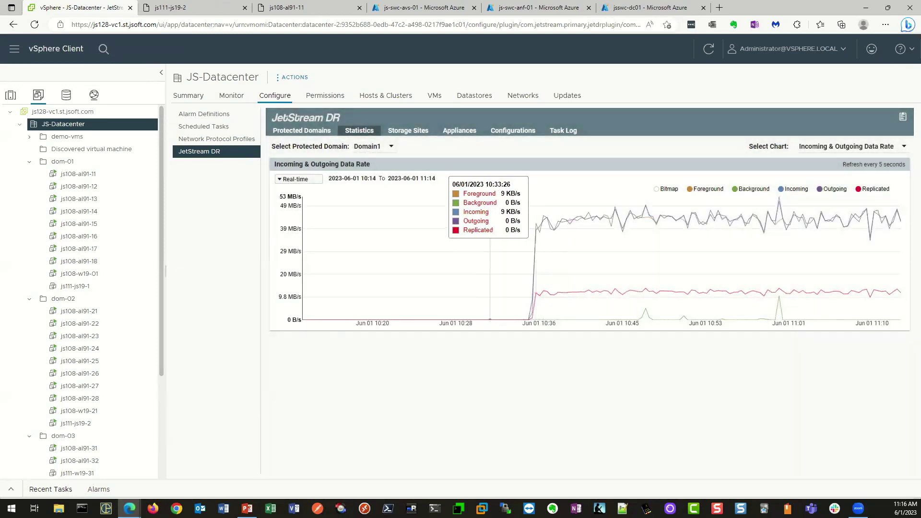
pyautogui.moveTo(533, 269)
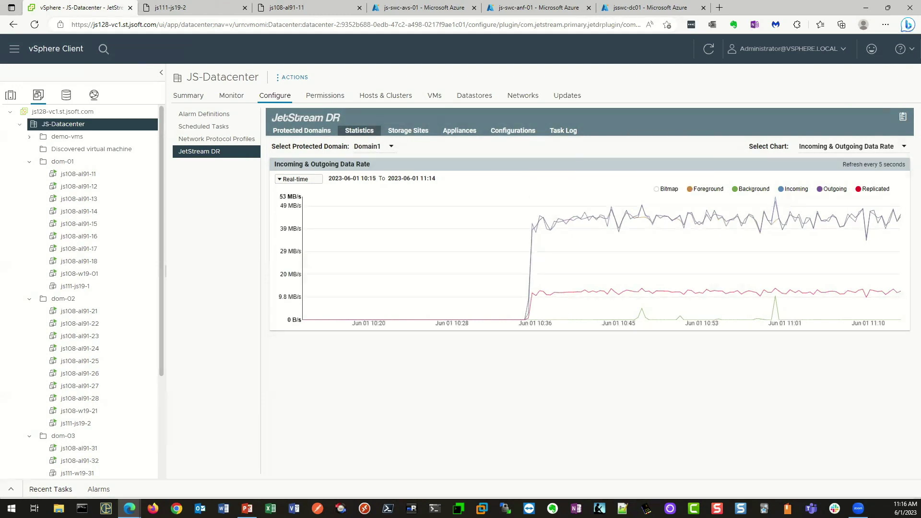
pyautogui.moveTo(619, 229)
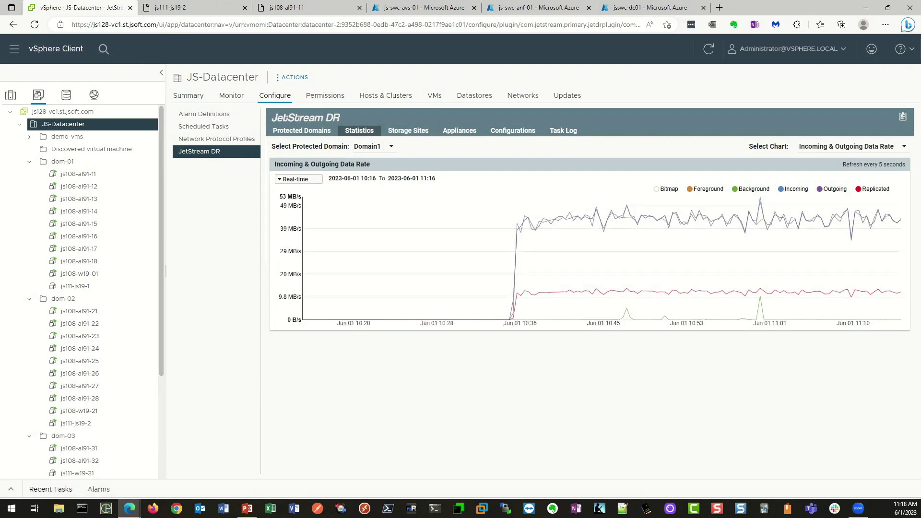
pyautogui.click(374, 146)
pyautogui.click(376, 169)
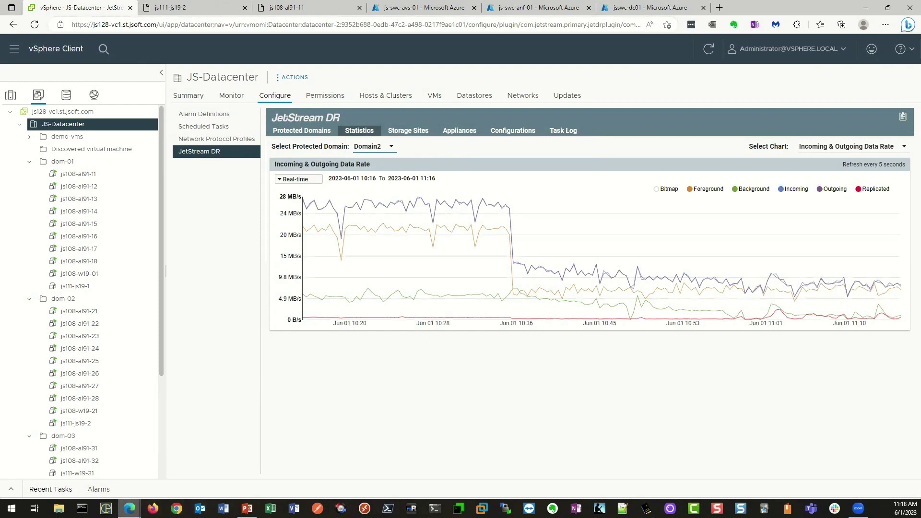
# Step: View the Run command packages of js-swc-avs-01 and switch to the jsswc-dc01 window showing the recovery site's SDDC-Datacenter
pyautogui.moveTo(129, 509)
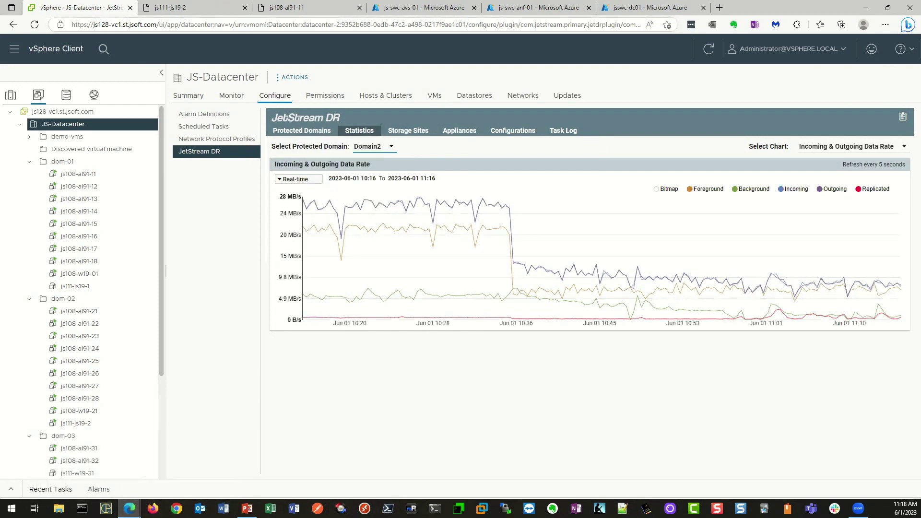
pyautogui.click(424, 8)
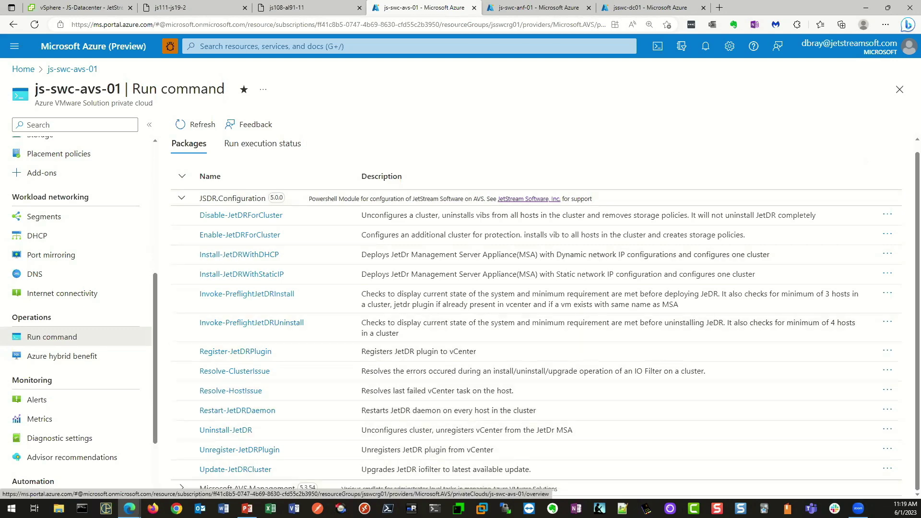
pyautogui.click(129, 508)
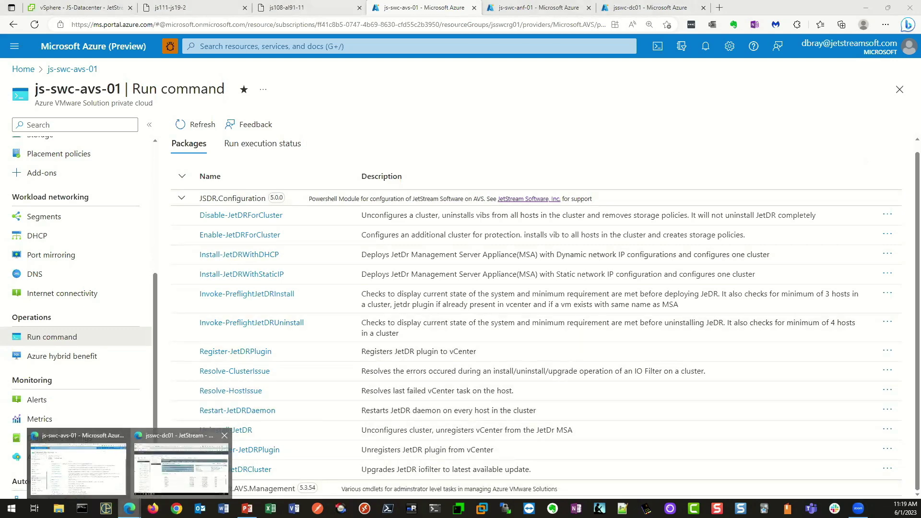
pyautogui.click(181, 468)
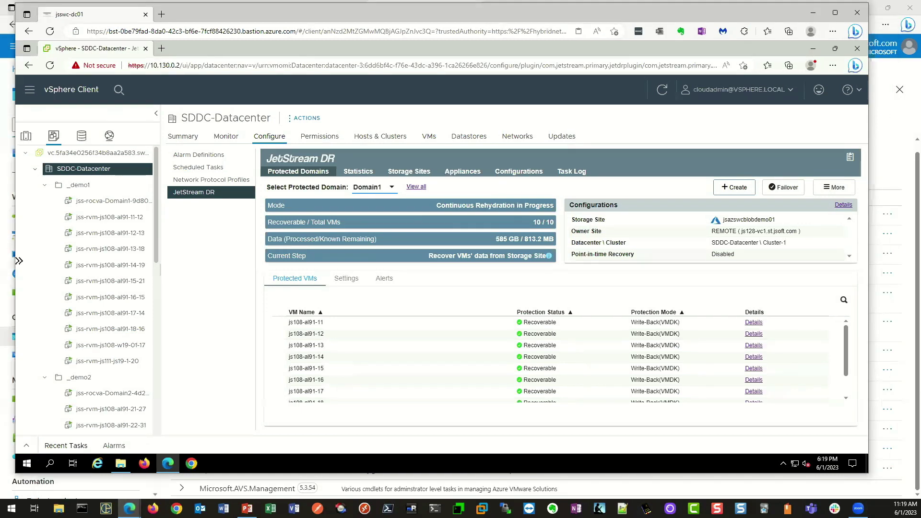
pyautogui.moveTo(288, 37); pyautogui.dragTo(264, 14)
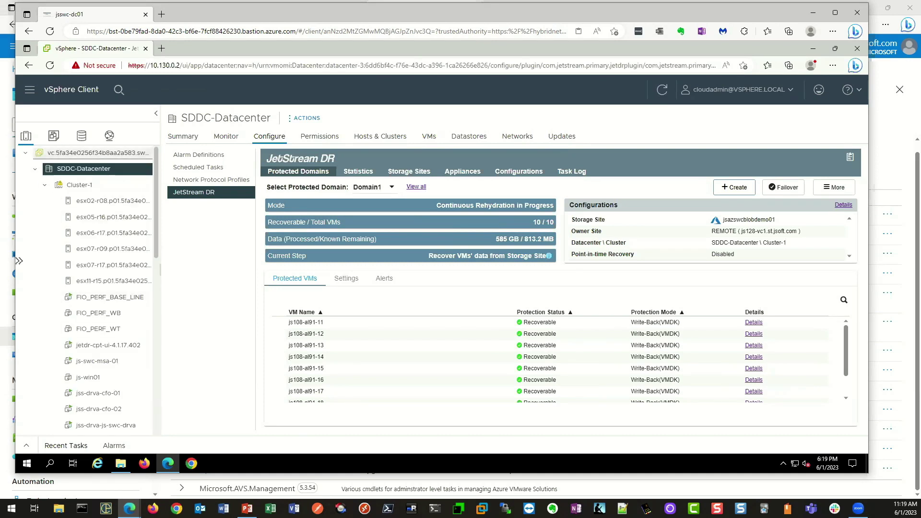
# Step: Show the recovery site's VM folder inventory and display protected domain Domain2 in its JetStream DR page
pyautogui.click(54, 136)
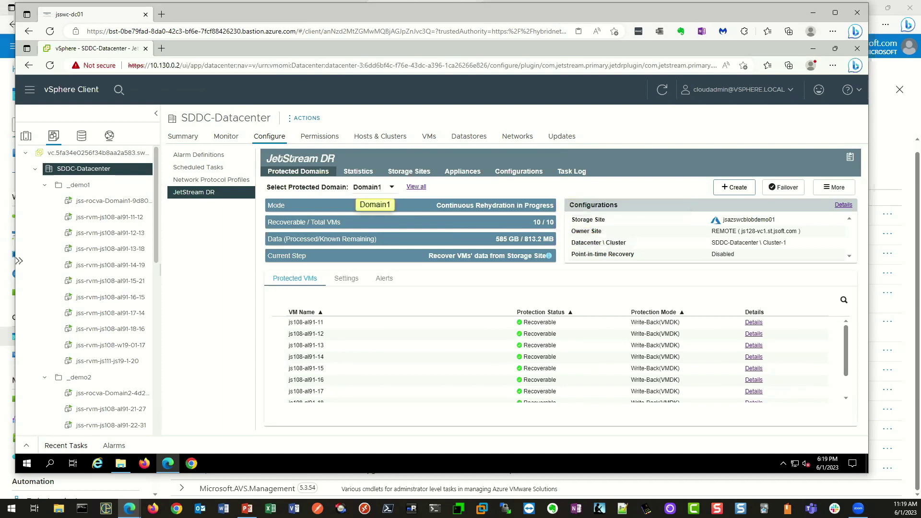
pyautogui.click(379, 187)
pyautogui.click(366, 210)
pyautogui.click(374, 187)
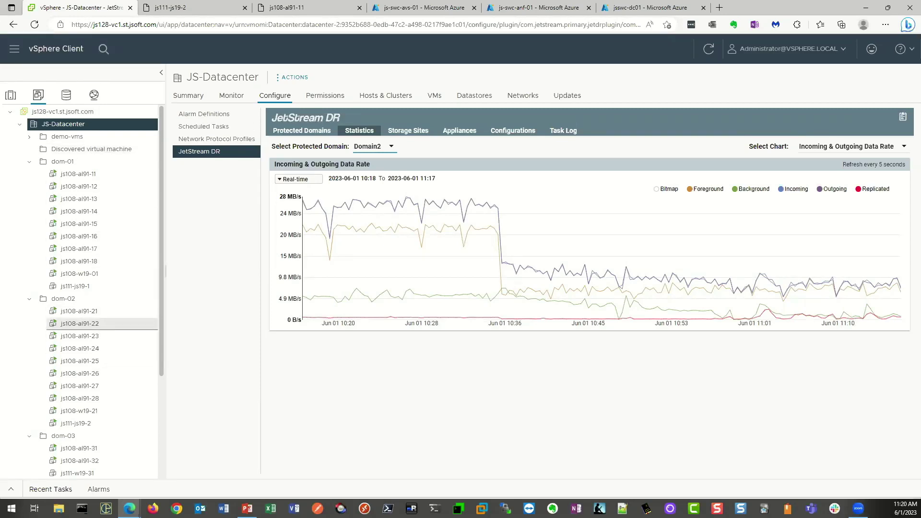
# Step: Open the jsdr folder in the on-premises vSphere inventory and list its virtual machines
pyautogui.scroll(-3, 91, 356)
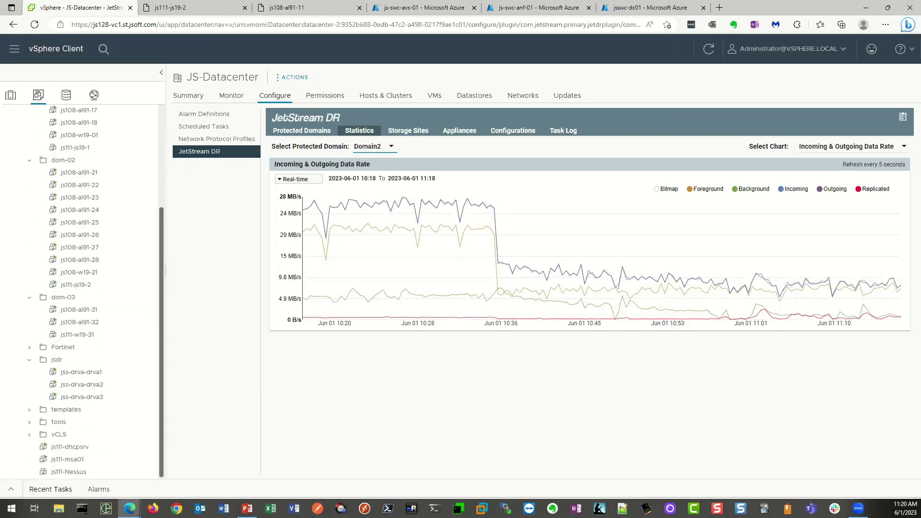
pyautogui.click(56, 360)
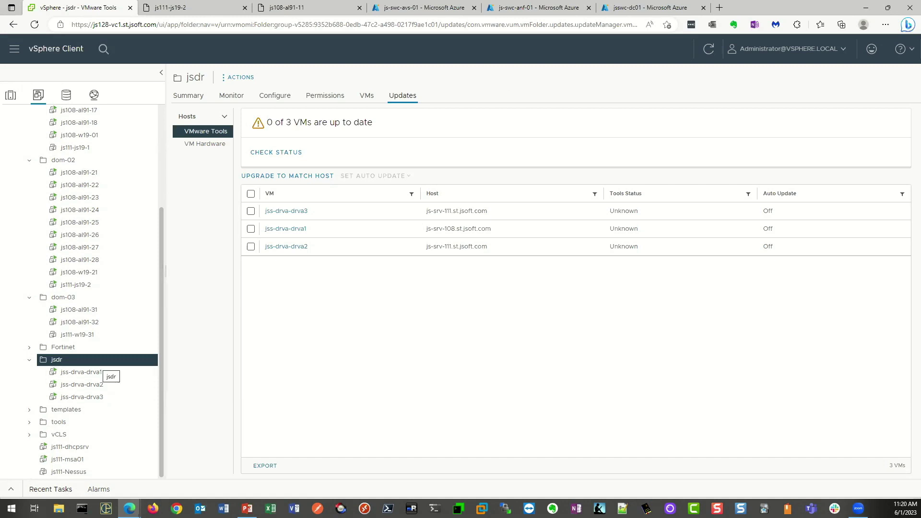
pyautogui.click(250, 193)
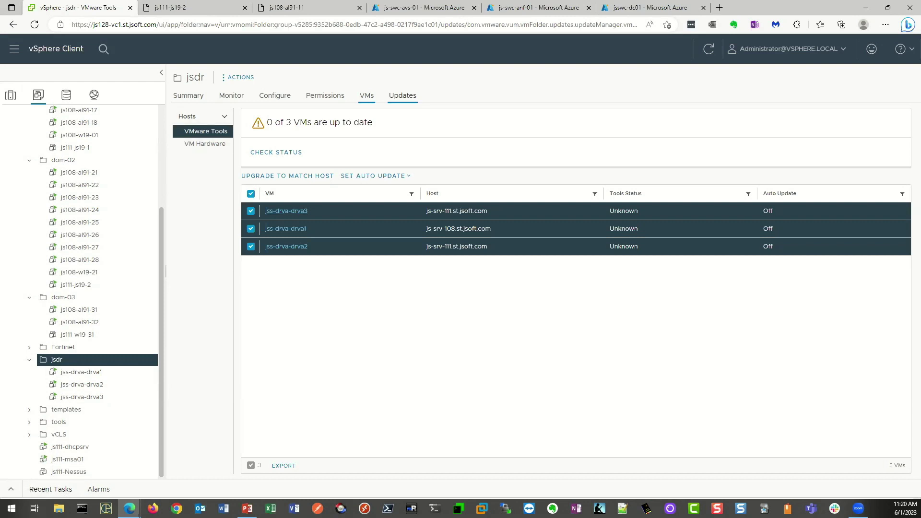
pyautogui.click(367, 95)
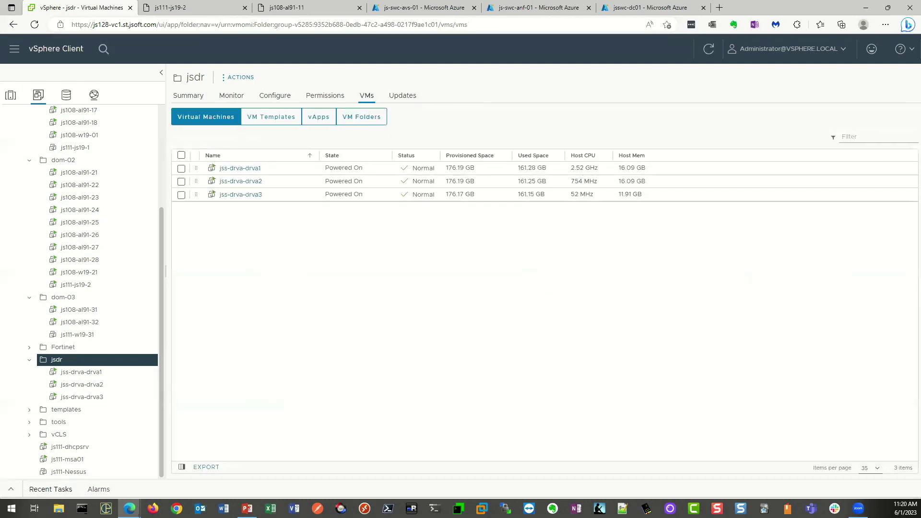
# Step: Power off all three appliance VMs in the jsdr folder: jss-drva-drva1, jss-drva-drva2 and jss-drva-drva3
pyautogui.click(182, 155)
pyautogui.rightClick(180, 154)
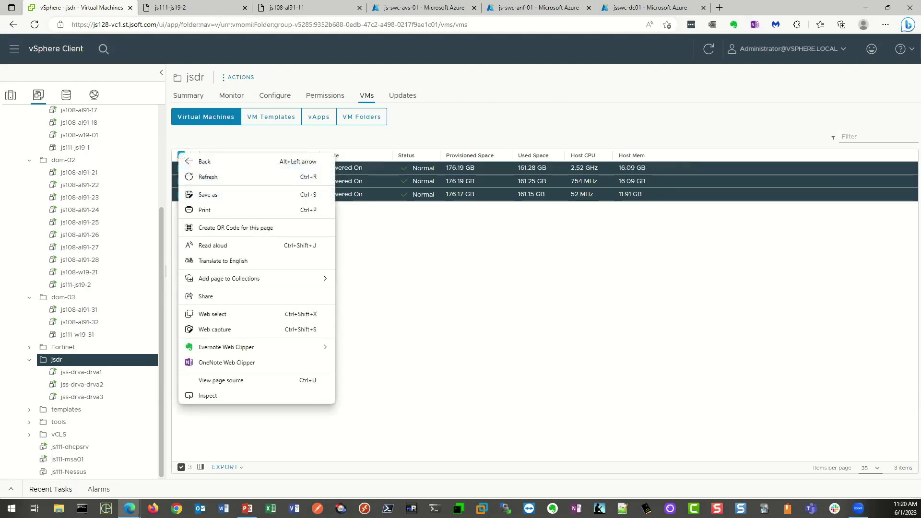
pyautogui.press('Escape')
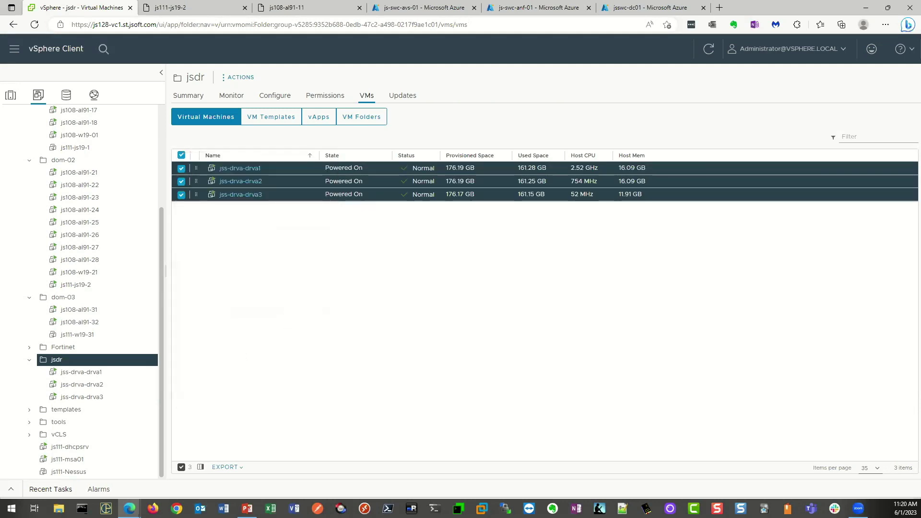
pyautogui.rightClick(285, 168)
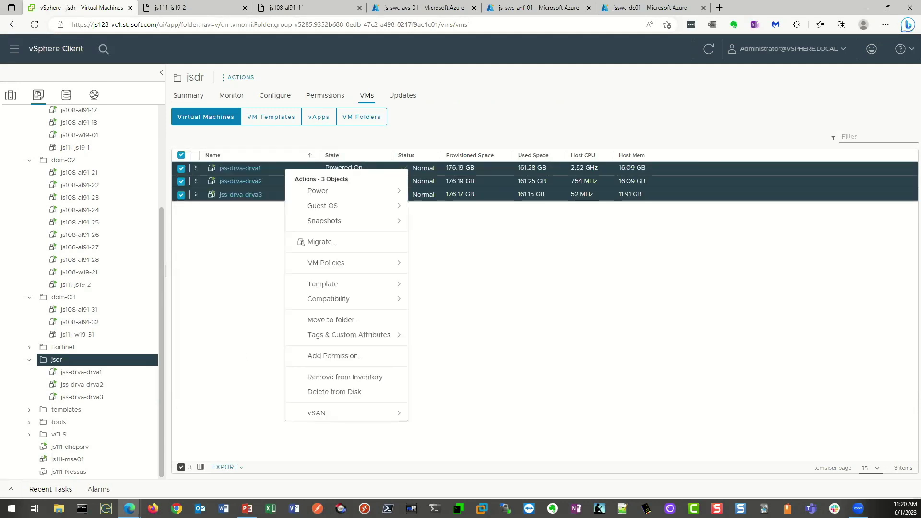
pyautogui.moveTo(346, 191)
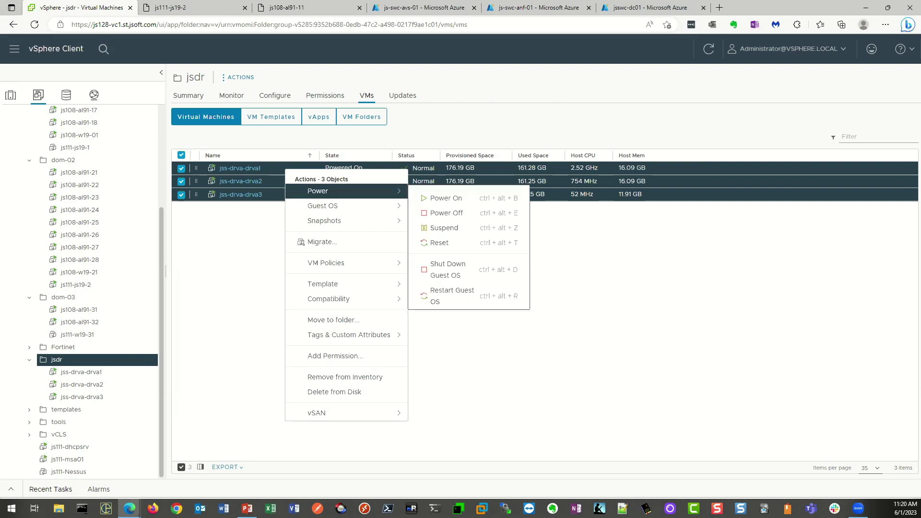
pyautogui.click(431, 212)
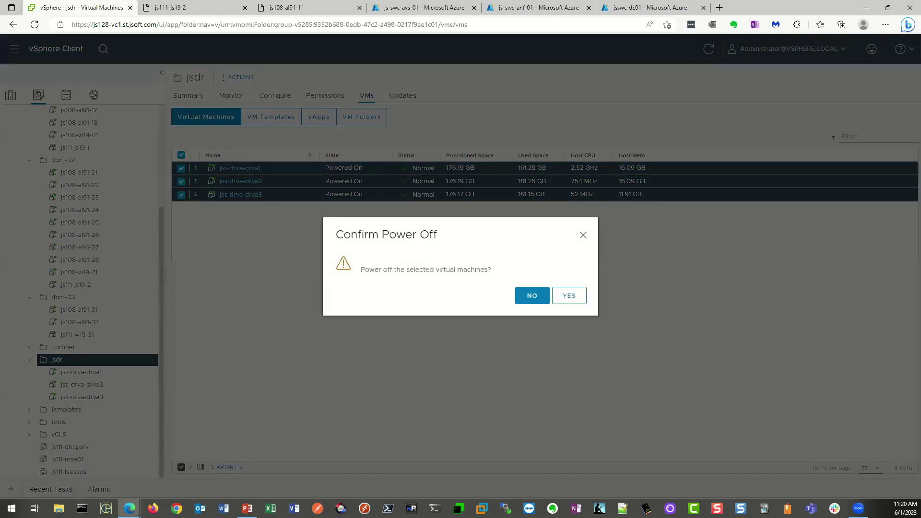
pyautogui.click(570, 295)
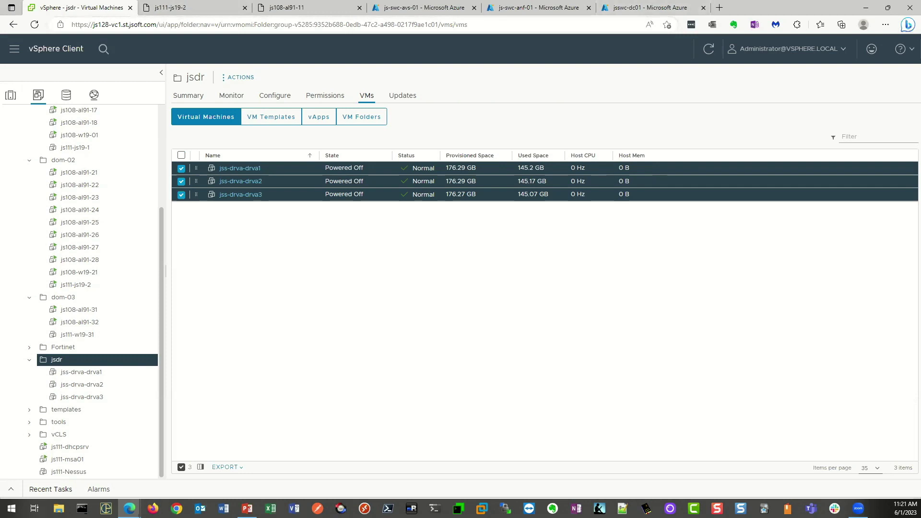
# Step: Look briefly at the recovery-site window and return to the on-premises JS-Datacenter to check Domain2 in JetStream DR
pyautogui.moveTo(129, 509)
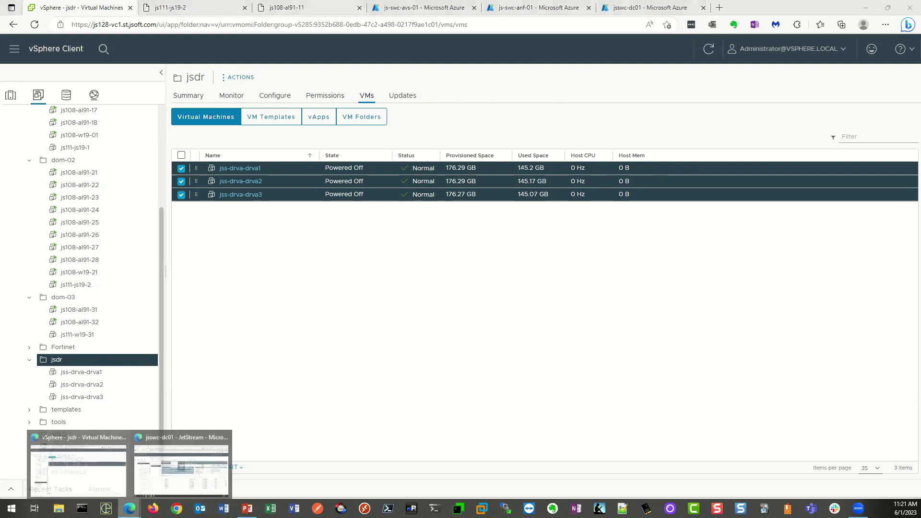
pyautogui.click(181, 463)
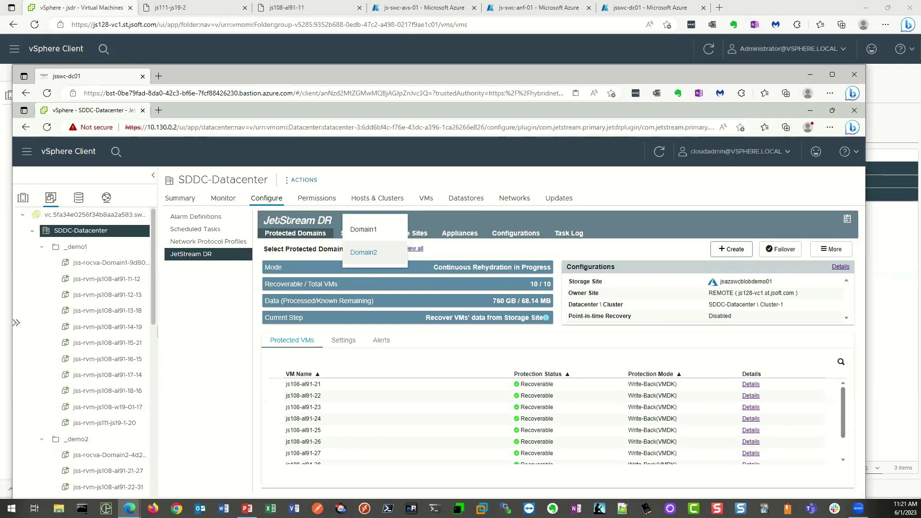
pyautogui.hotkey('alt', 'Tab')
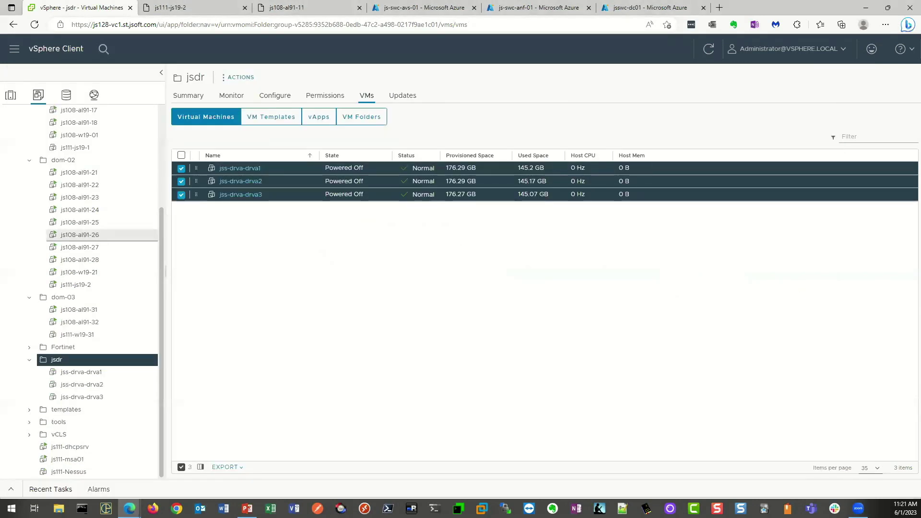
pyautogui.scroll(3, 81, 287)
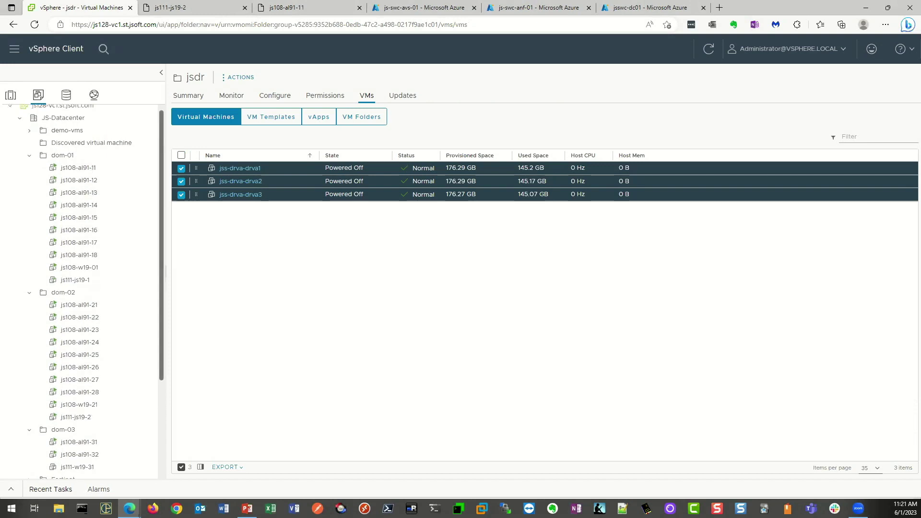
pyautogui.click(64, 124)
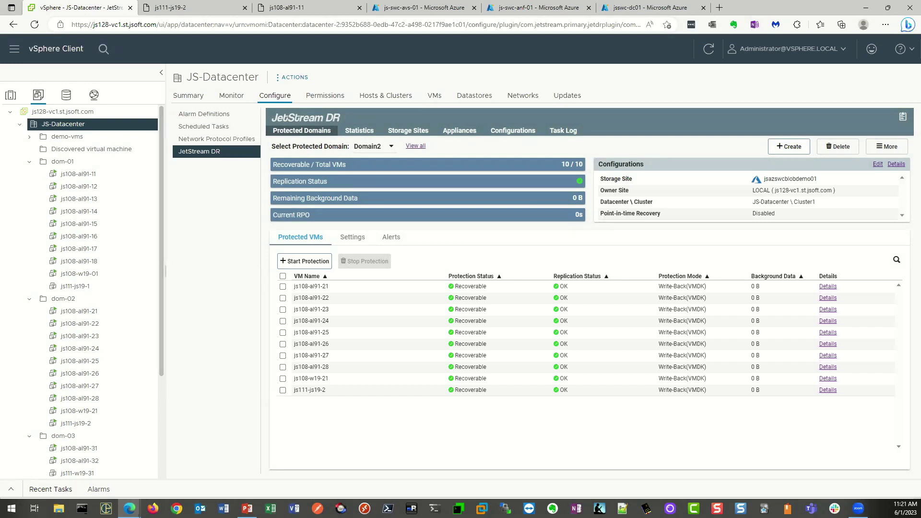
# Step: Switch to the recovery-site vSphere window, maximize both the remote session and its browser, and select Domain2 in JetStream DR
pyautogui.click(129, 509)
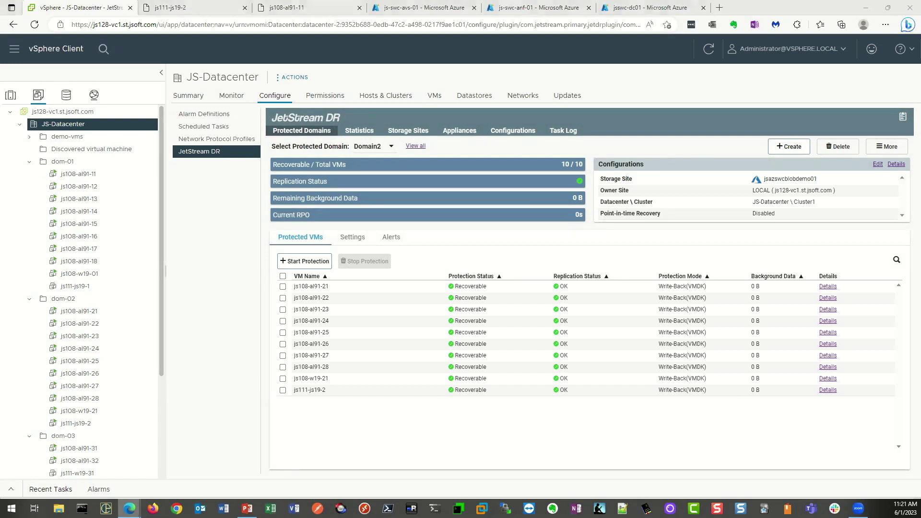
pyautogui.click(182, 467)
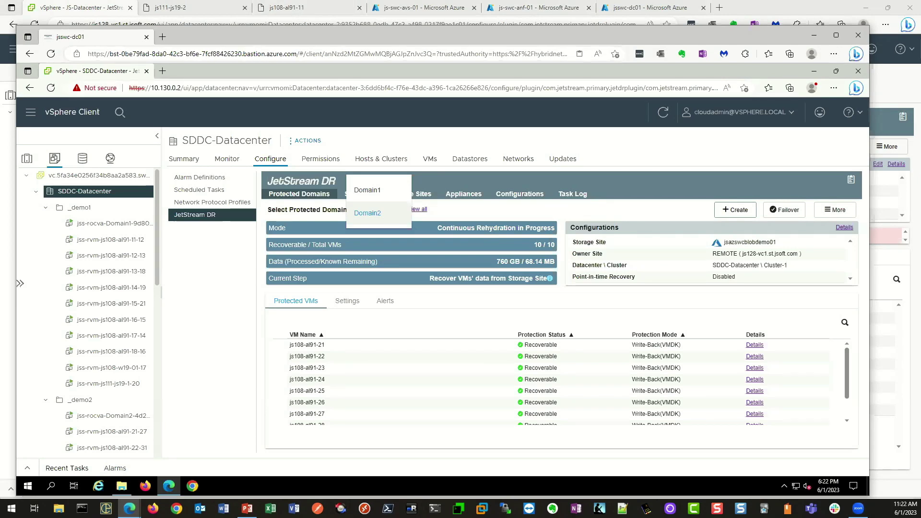
pyautogui.press('super+Down')
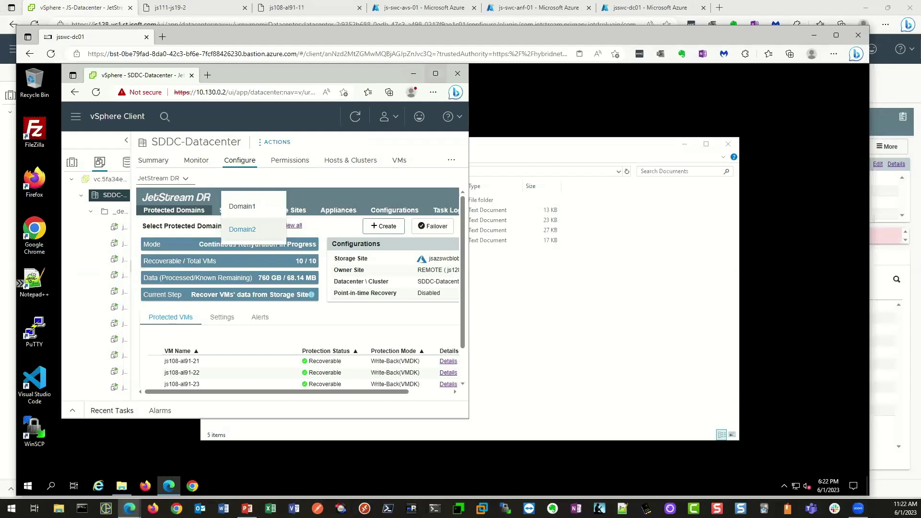
pyautogui.click(436, 73)
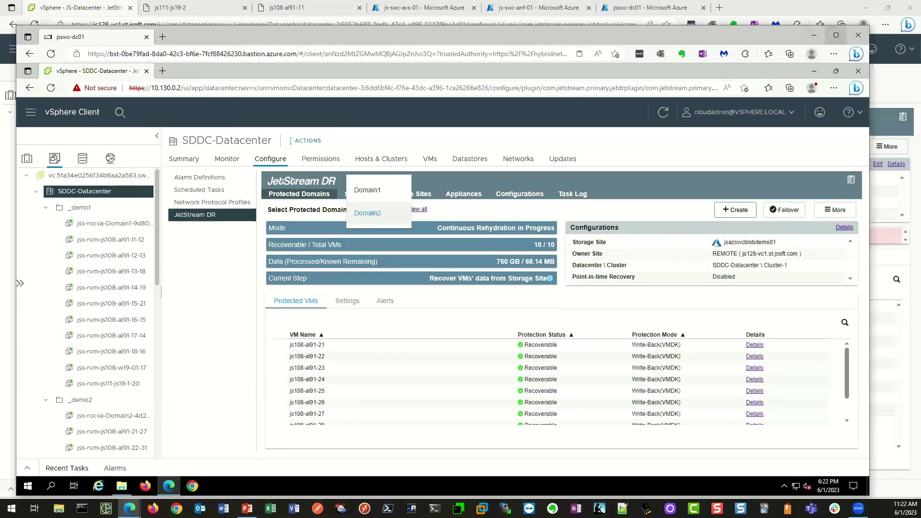
pyautogui.click(836, 35)
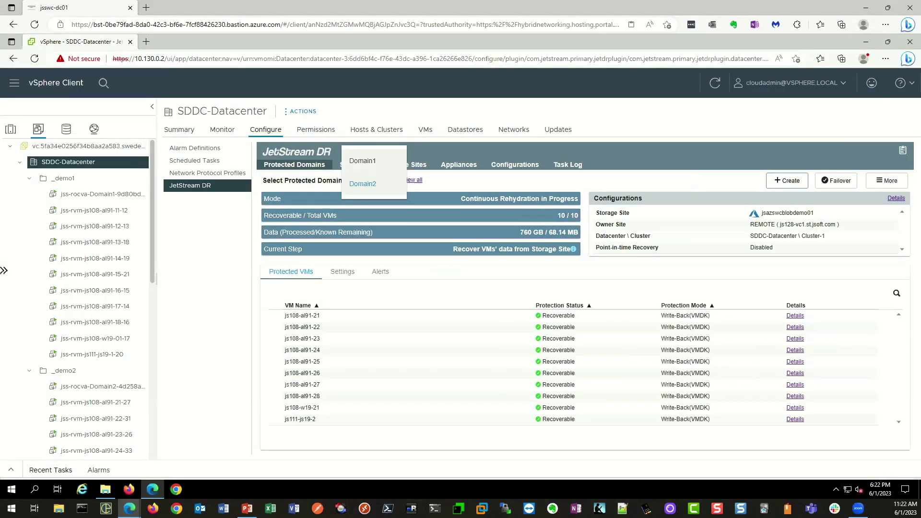
pyautogui.click(363, 184)
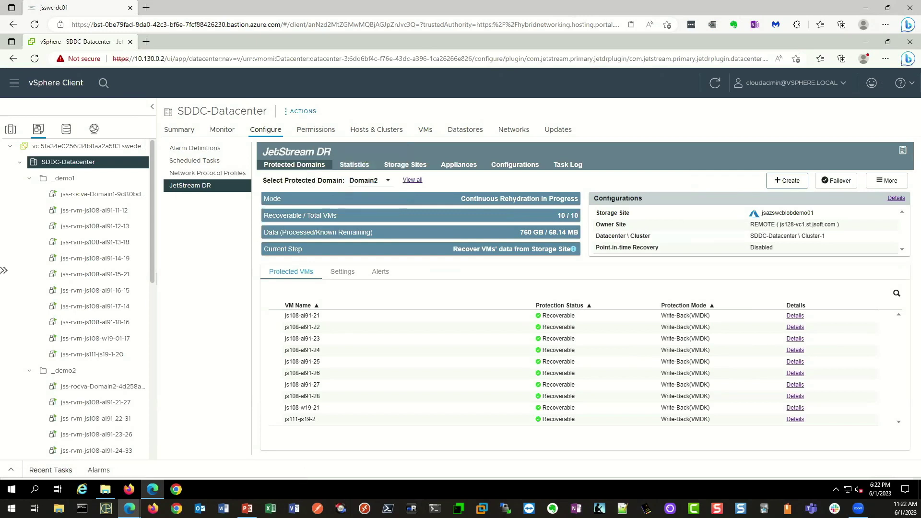
# Step: Scan the storage site jsazswcblobdemo01 for available protected domains and import Domain3 into the recovery site
pyautogui.click(405, 165)
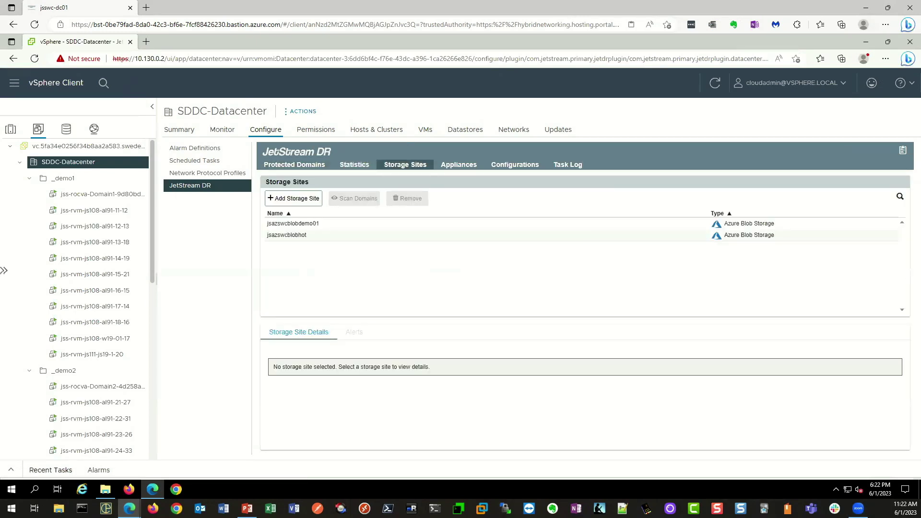
pyautogui.click(293, 223)
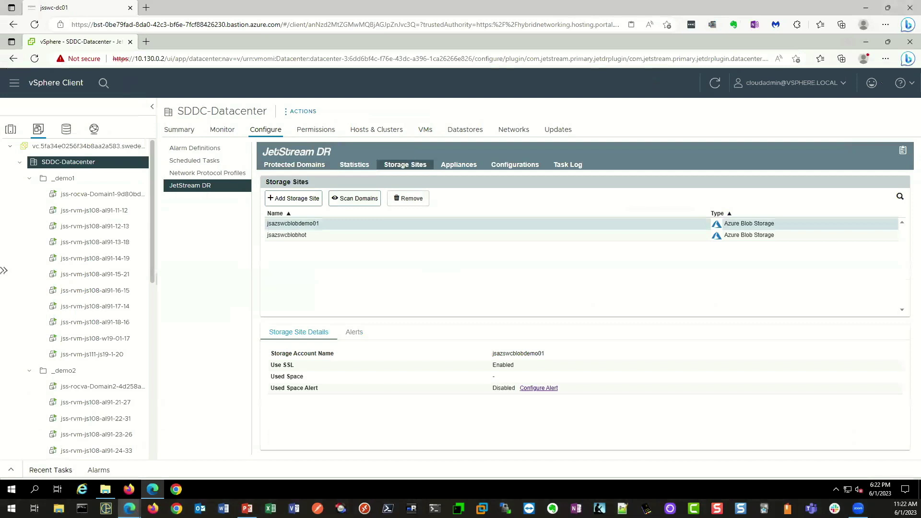
pyautogui.click(355, 198)
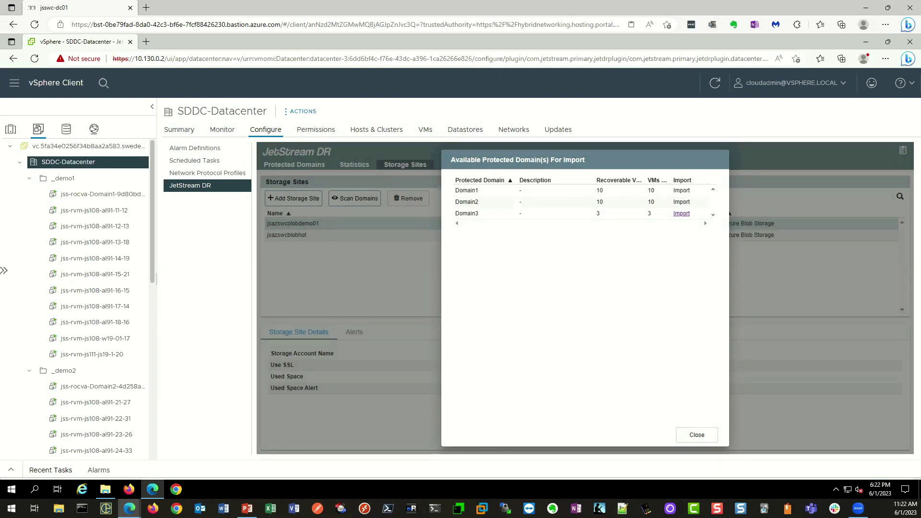
pyautogui.click(682, 214)
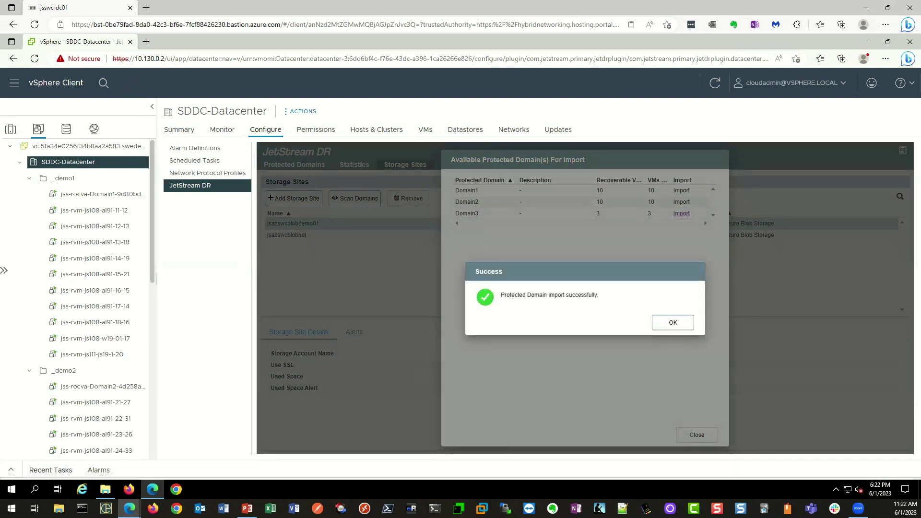
pyautogui.click(672, 322)
pyautogui.click(697, 435)
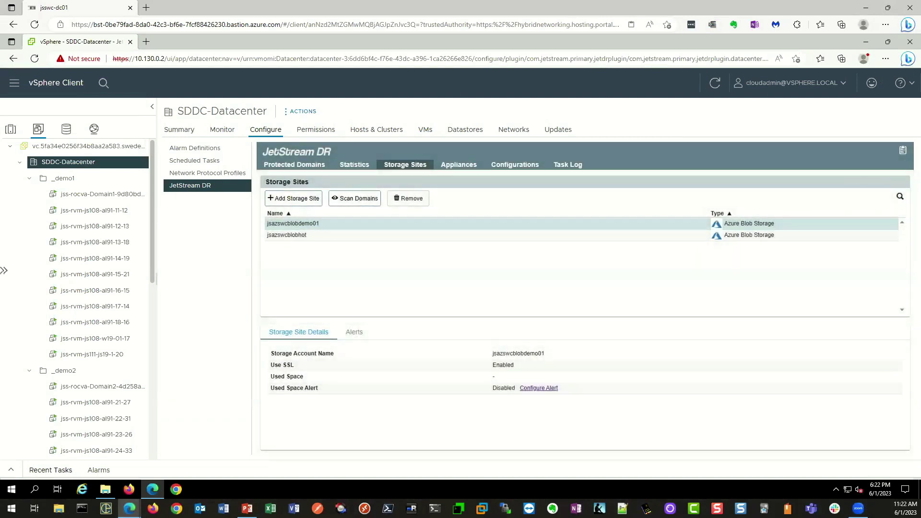
# Step: Display Domain3 and its protected VMs among the recovery site's protected domains
pyautogui.click(294, 164)
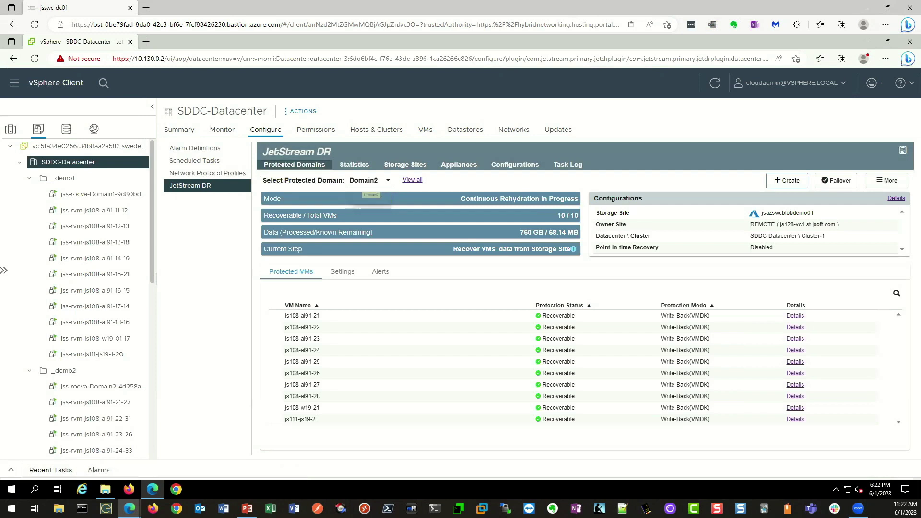
pyautogui.click(367, 182)
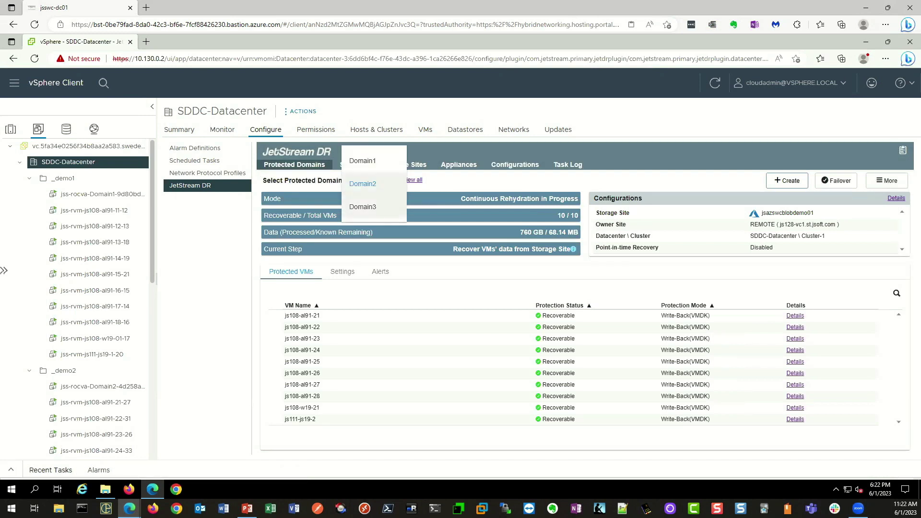
pyautogui.click(362, 207)
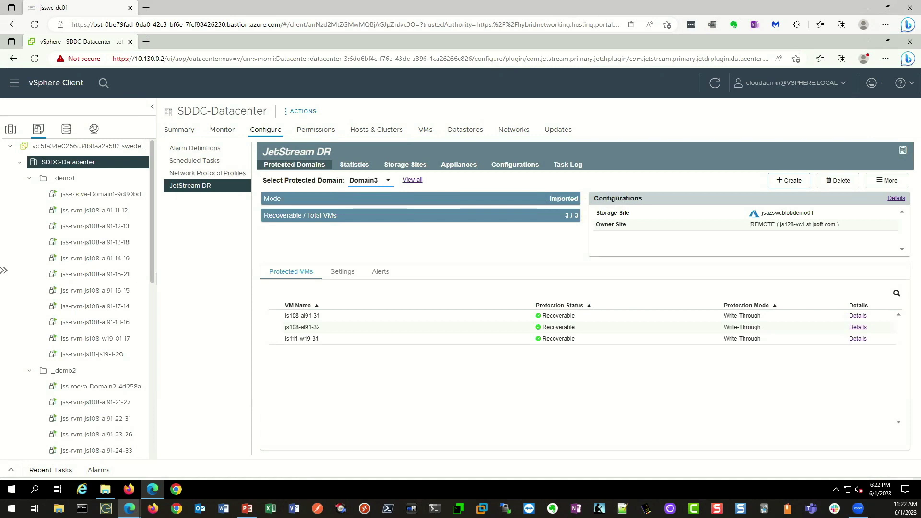
# Step: Select Domain1 and open its failover runbook settings, expanding Group-1 to list its VMs
pyautogui.click(369, 181)
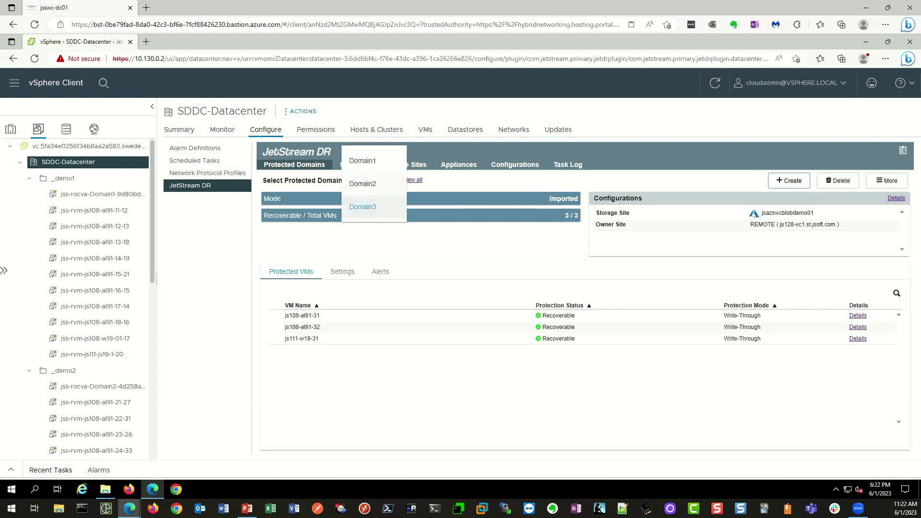
pyautogui.click(362, 161)
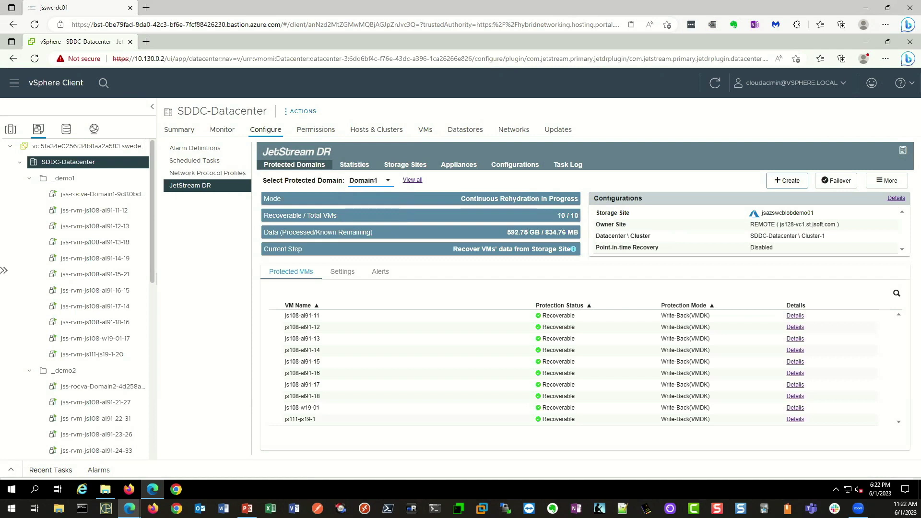
pyautogui.click(343, 272)
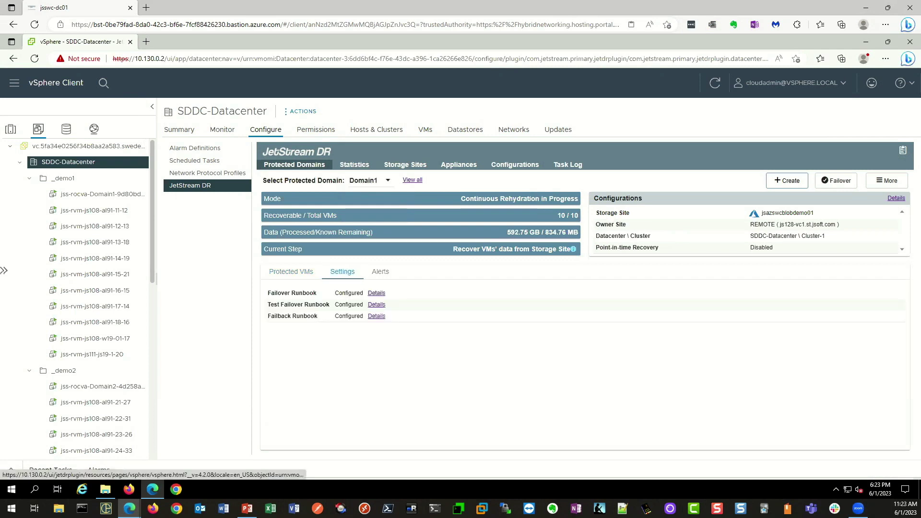
pyautogui.click(377, 293)
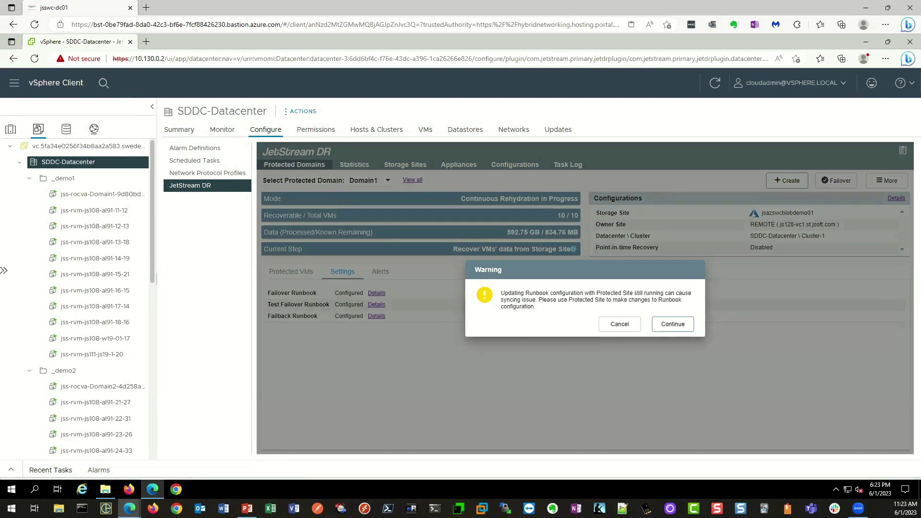
pyautogui.press('Return')
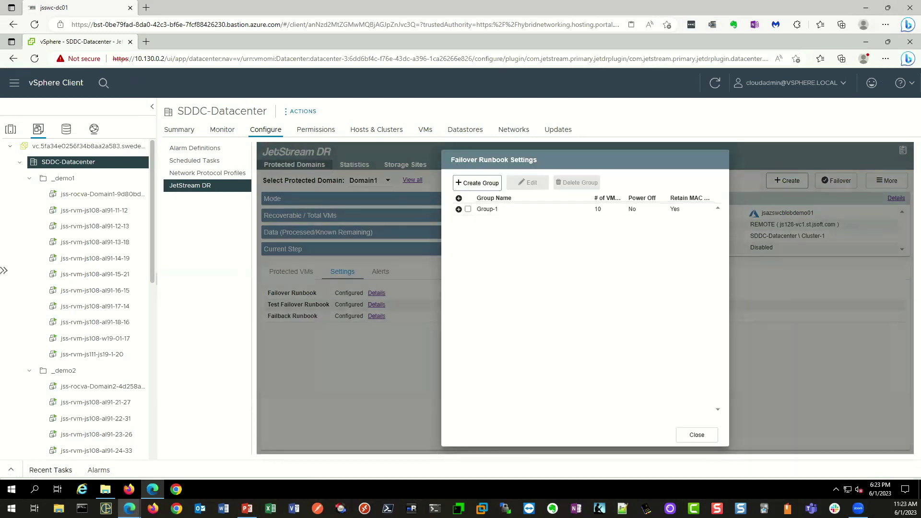
pyautogui.click(459, 209)
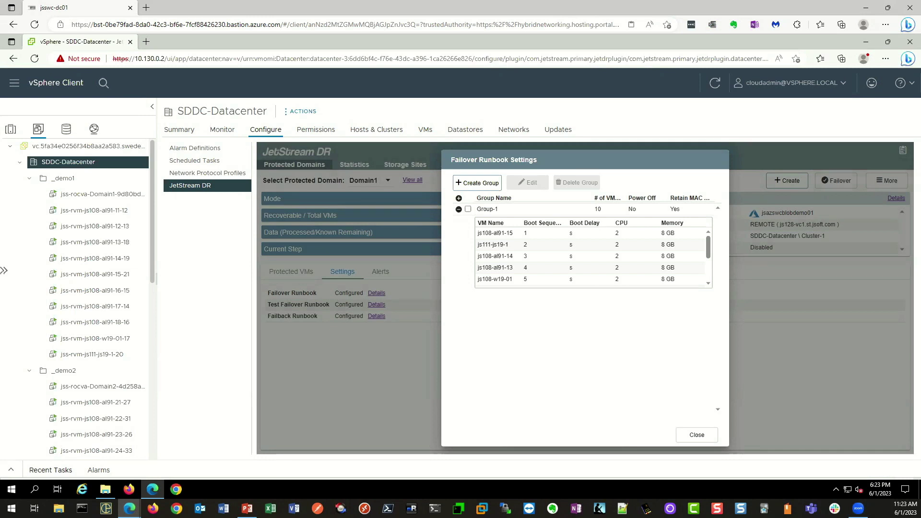
# Step: Review Group-1's general, VM selection and VM boot settings in the runbook editor, then cancel the edit and close the runbook
pyautogui.click(468, 209)
pyautogui.click(527, 183)
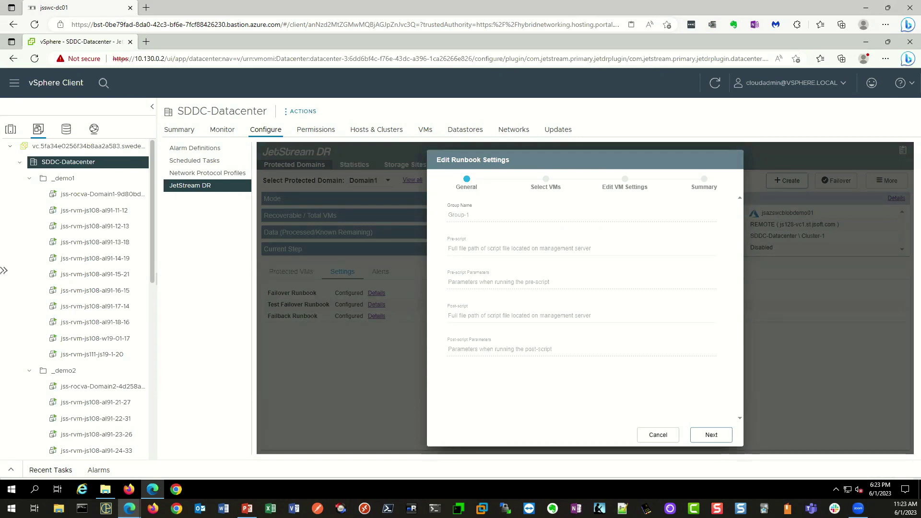
pyautogui.click(712, 435)
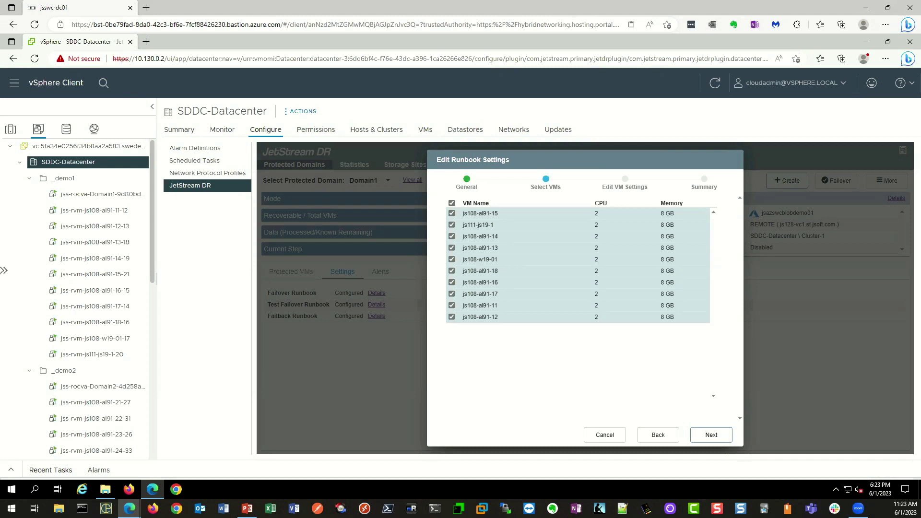
pyautogui.click(711, 435)
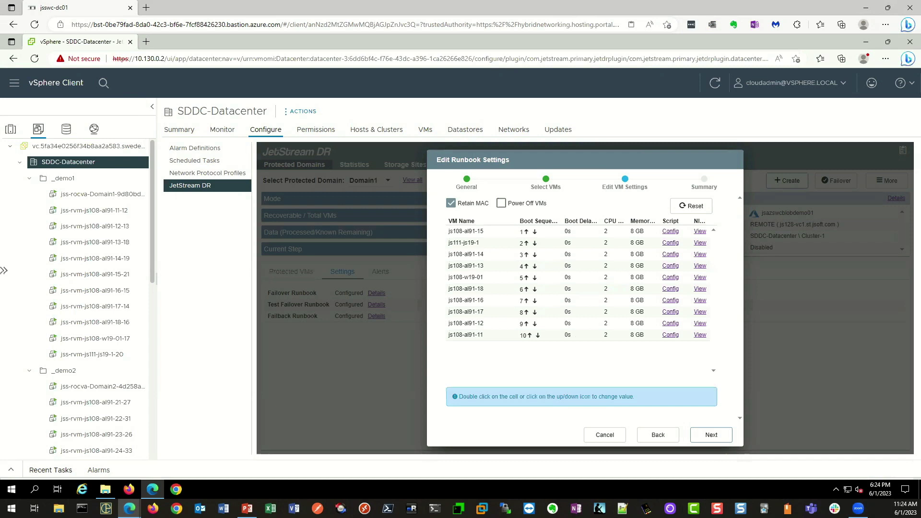
pyautogui.doubleClick(567, 255)
pyautogui.press('Return')
pyautogui.click(604, 434)
pyautogui.click(696, 435)
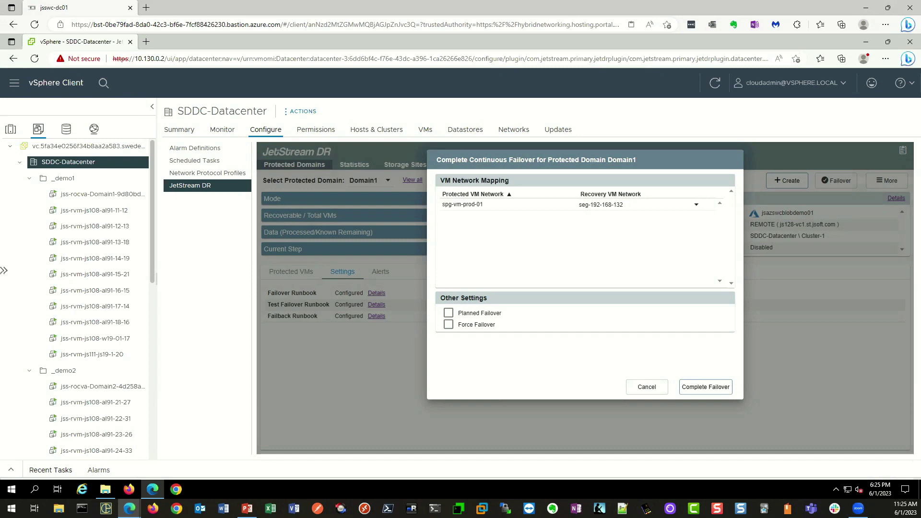
# Step: Complete the continuous failover of Domain1 with spg-vm-prod-01 mapped to seg-192-168-132, and view its task steps
pyautogui.press('Return')
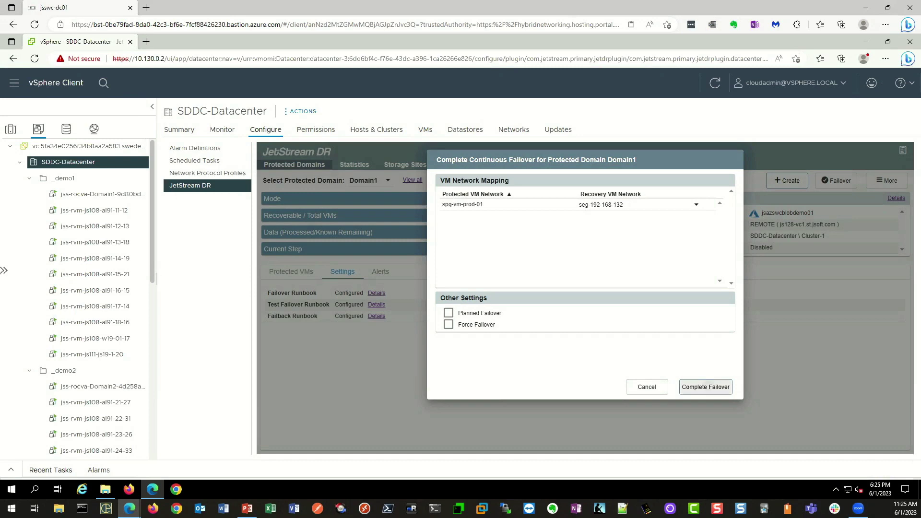
pyautogui.press('Return')
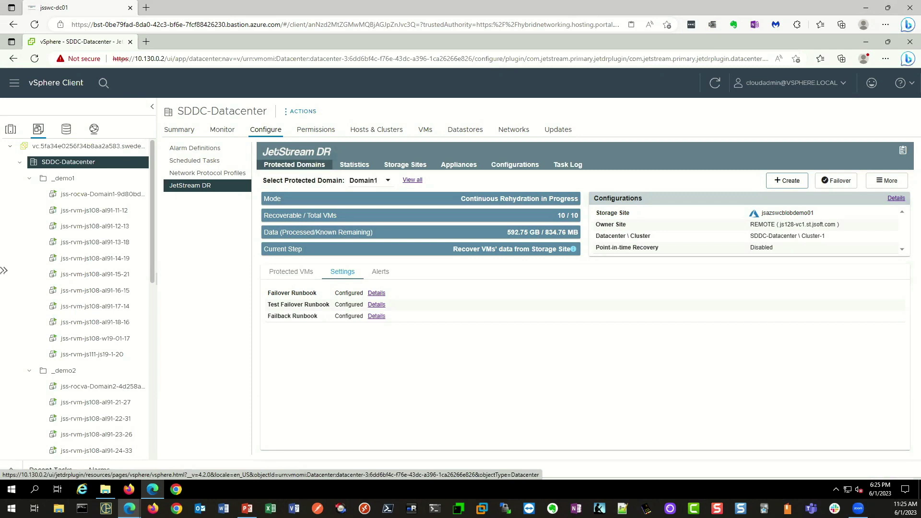
pyautogui.click(573, 249)
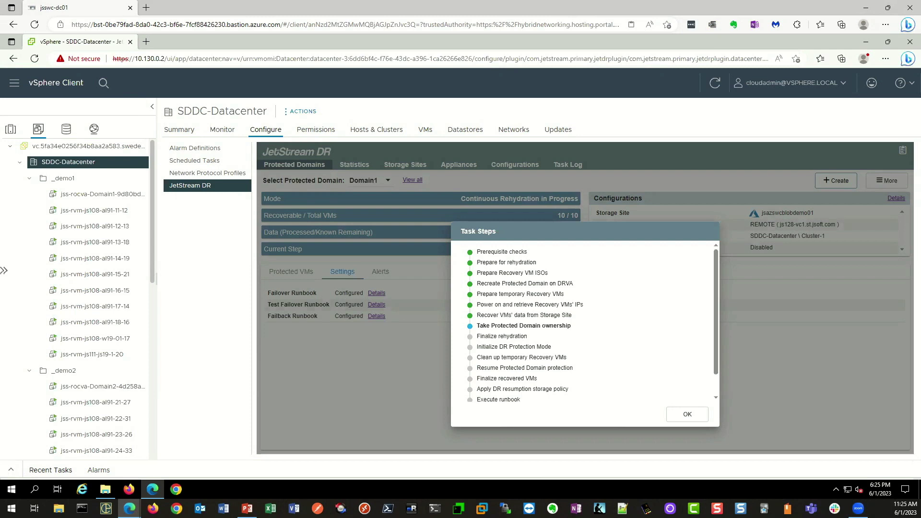
pyautogui.click(688, 414)
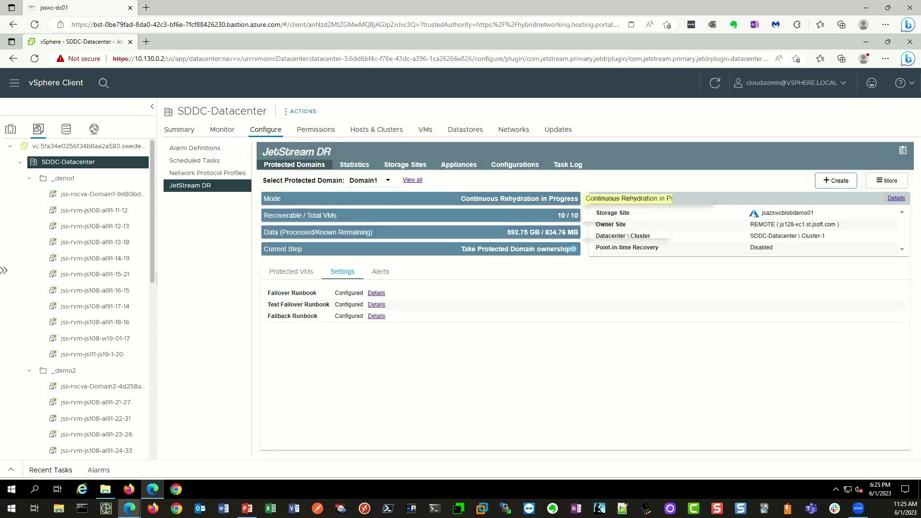
# Step: Select Domain2, map network spg-vm-prod-01 to seg-192-168-132, and complete its continuous failover
pyautogui.click(369, 181)
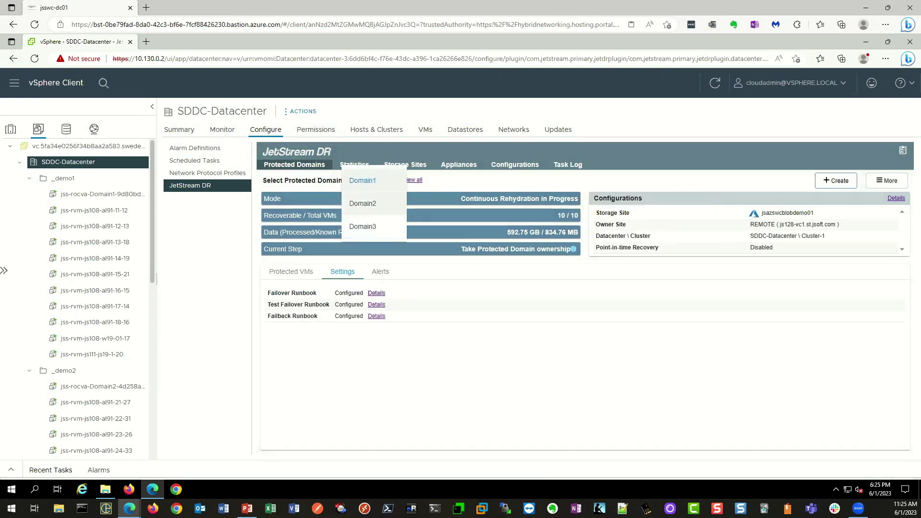
pyautogui.click(363, 203)
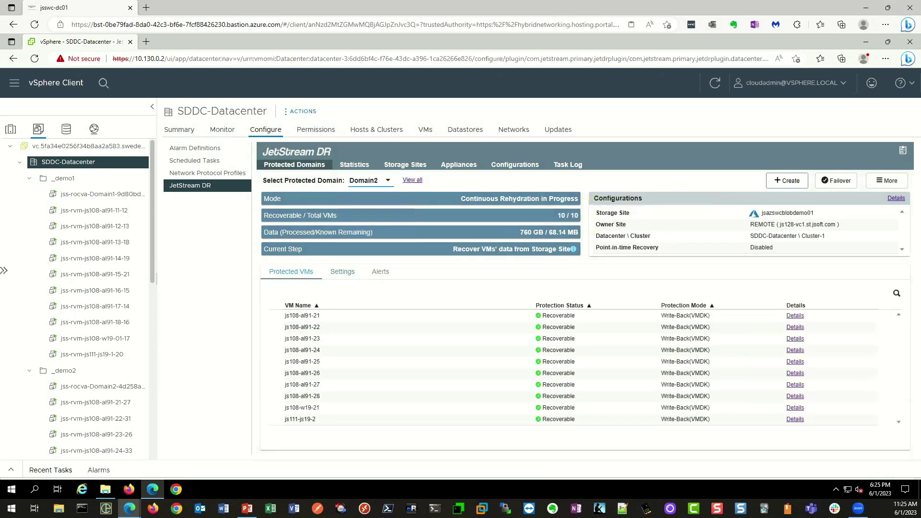
pyautogui.click(837, 181)
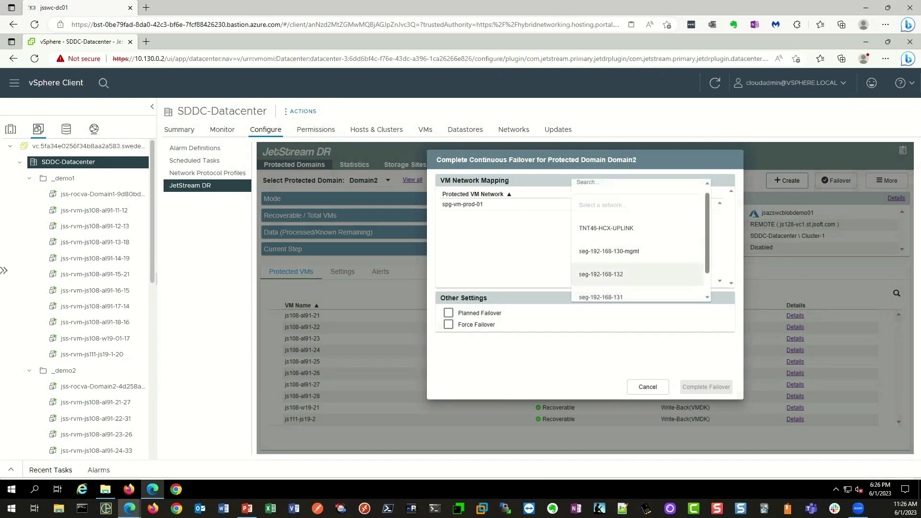
pyautogui.scroll(1, 638, 262)
pyautogui.click(609, 283)
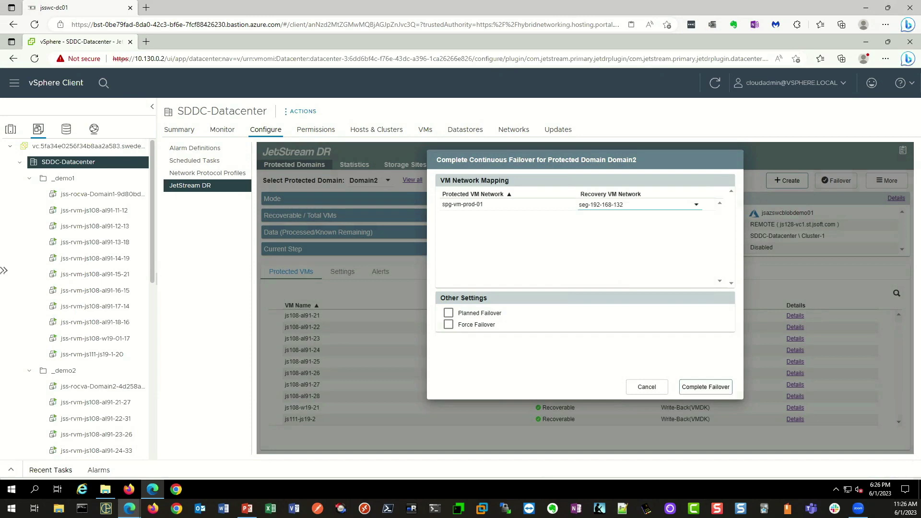
pyautogui.click(706, 387)
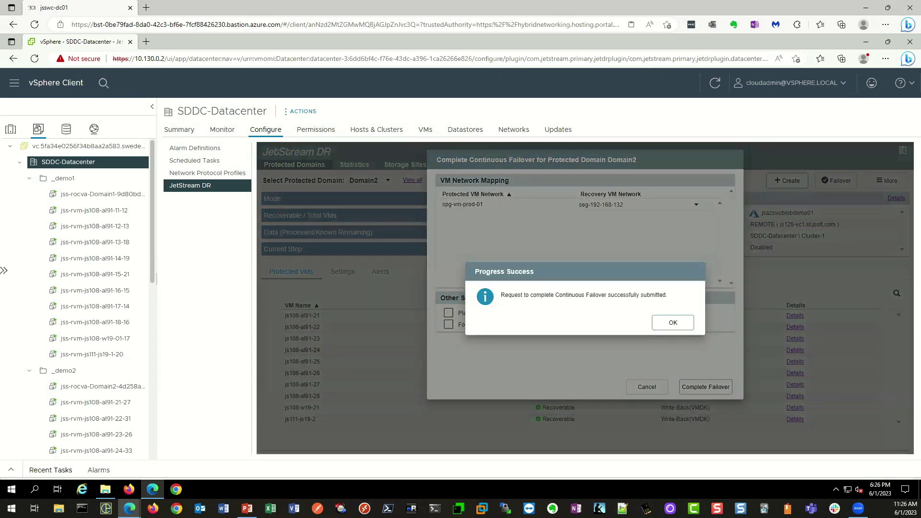
pyautogui.press('Return')
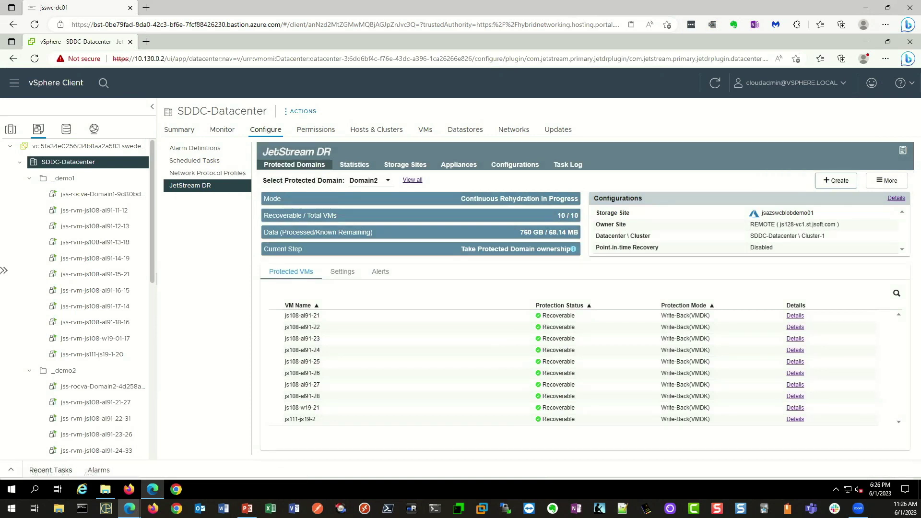
# Step: Select Domain3, start its standard failover, and accept the general settings
pyautogui.click(370, 181)
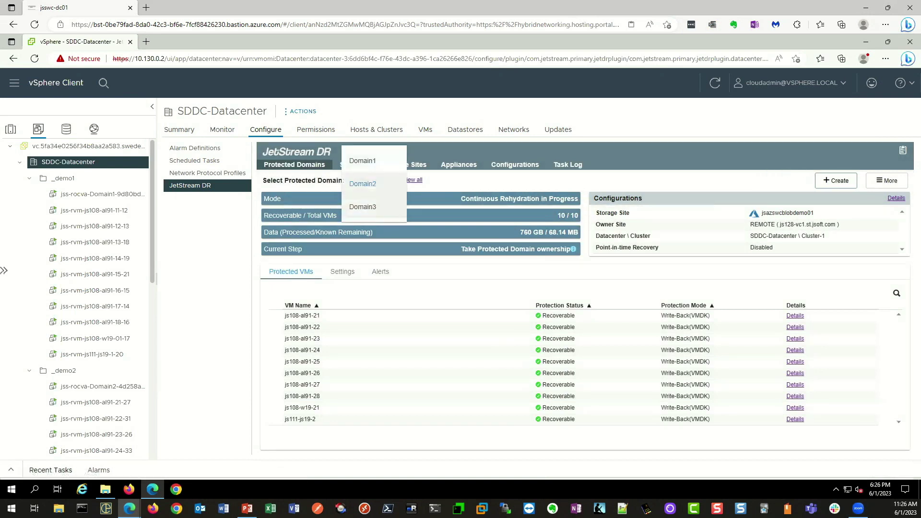
pyautogui.click(363, 207)
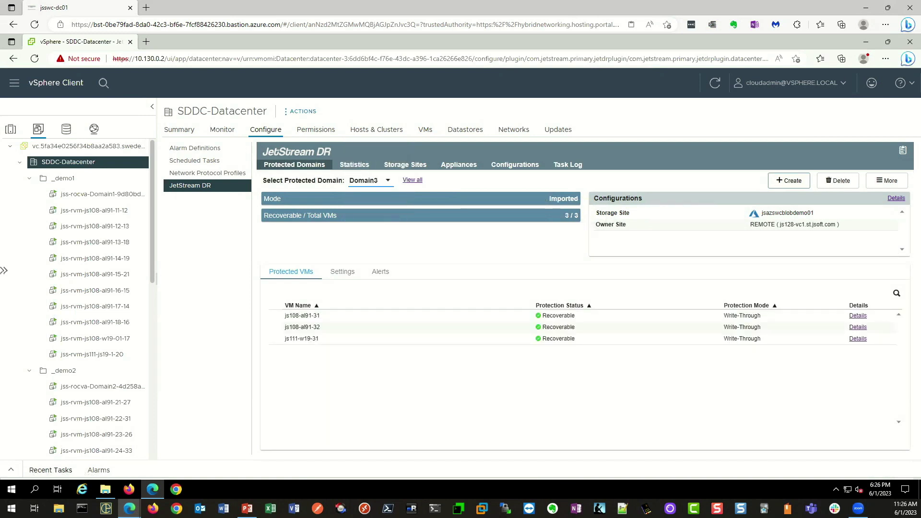
pyautogui.click(887, 181)
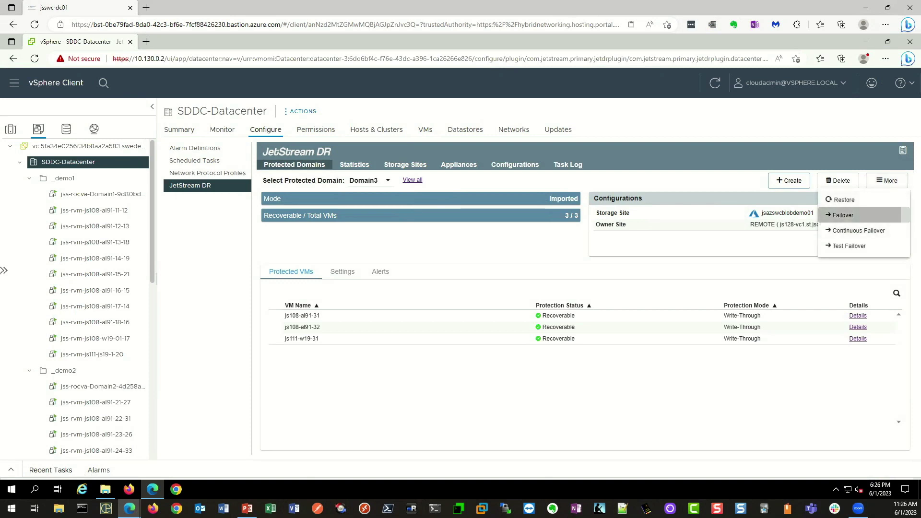
pyautogui.click(843, 215)
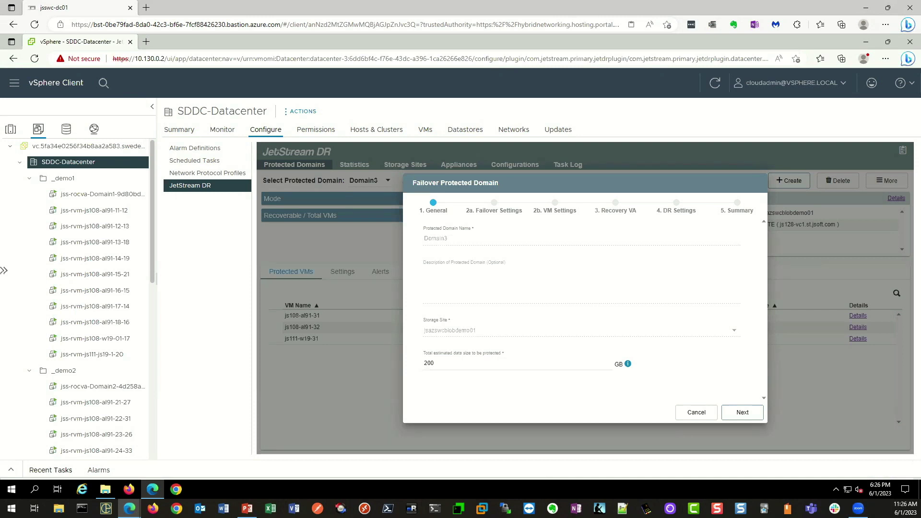
pyautogui.press('Return')
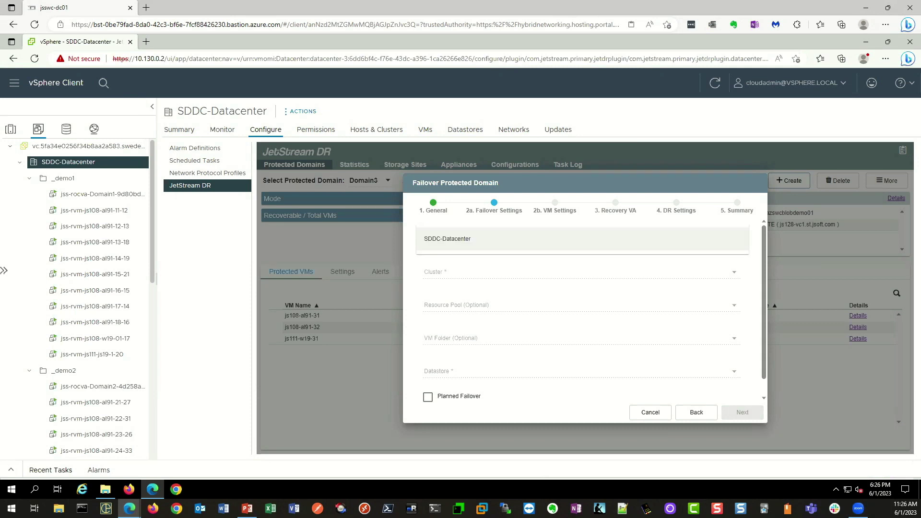
# Step: Set the failover target to SDDC-Datacenter, Cluster-1, VM folder _demo3 and datastore anf-vol-02, leaving planned and forced failover unchecked
pyautogui.press('Return')
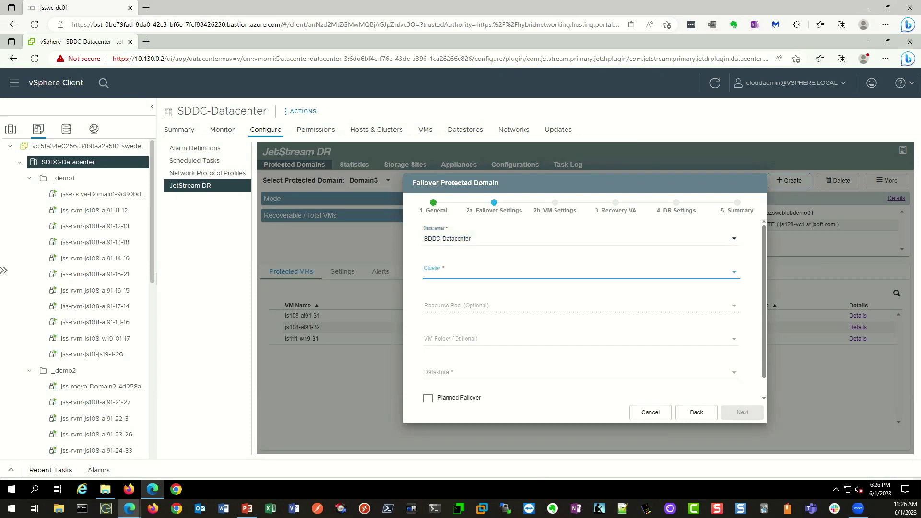
pyautogui.press('Return')
pyautogui.press('Down')
pyautogui.press('Down')
pyautogui.press('Down')
pyautogui.press('Down')
pyautogui.press('Down')
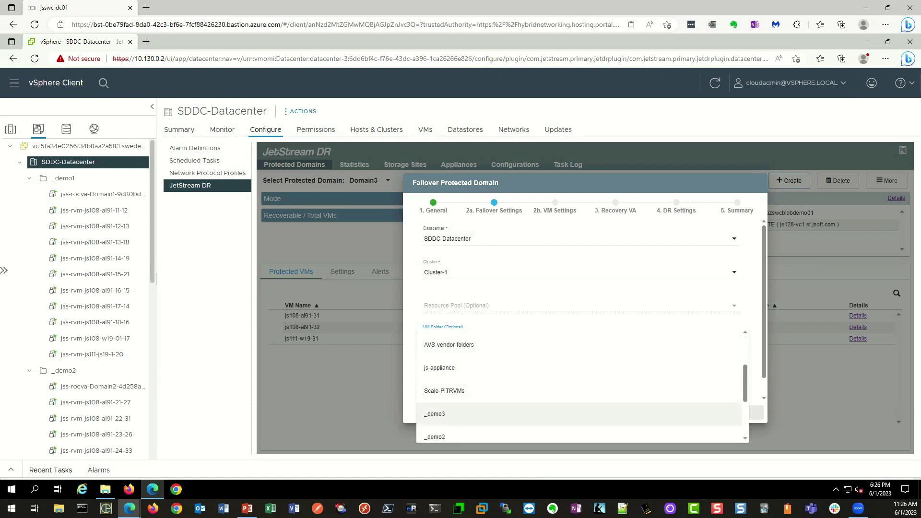
pyautogui.press('Return')
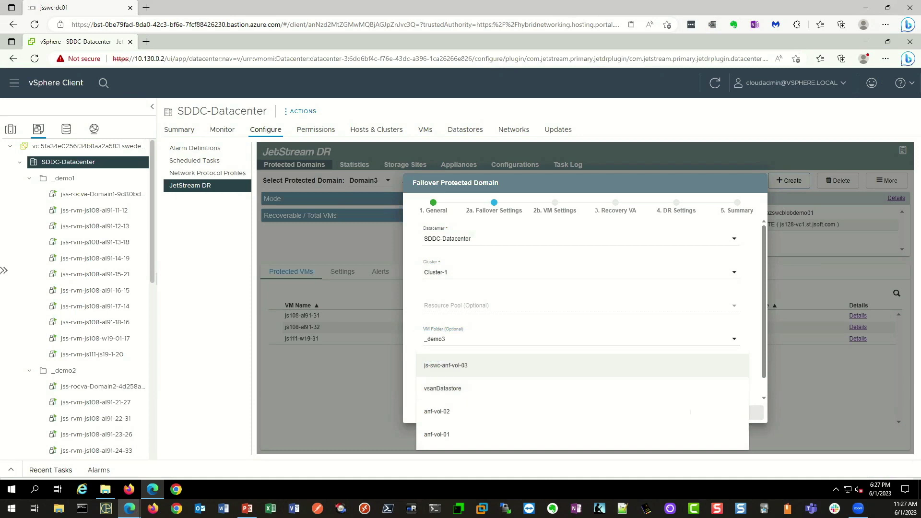
pyautogui.press('Down')
pyautogui.press('Return')
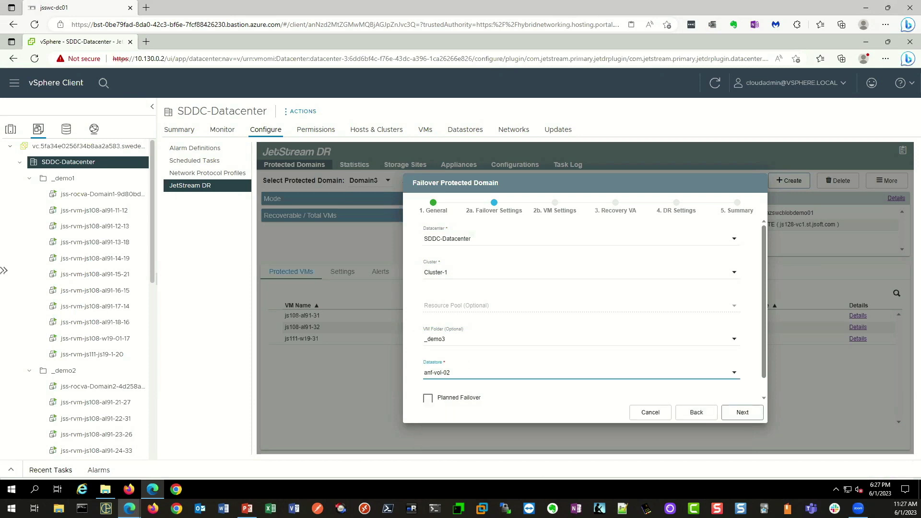
pyautogui.scroll(-1, 583, 307)
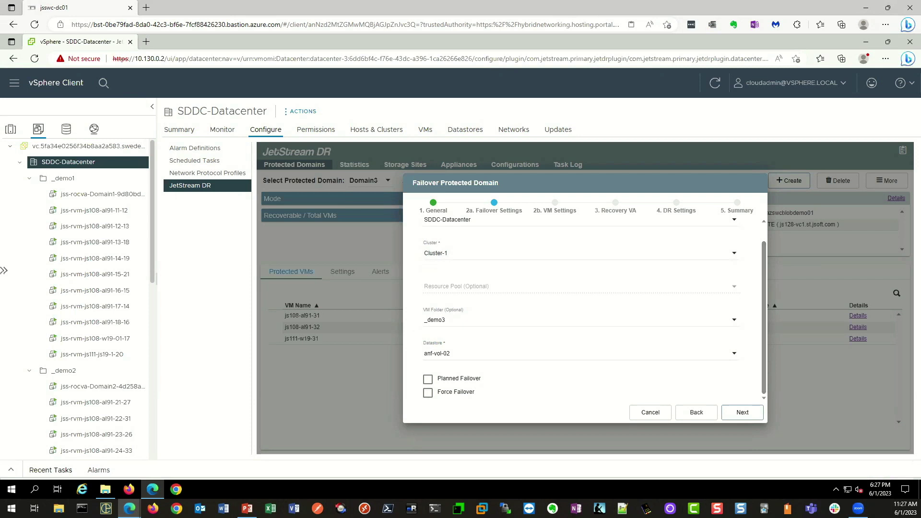
pyautogui.click(739, 413)
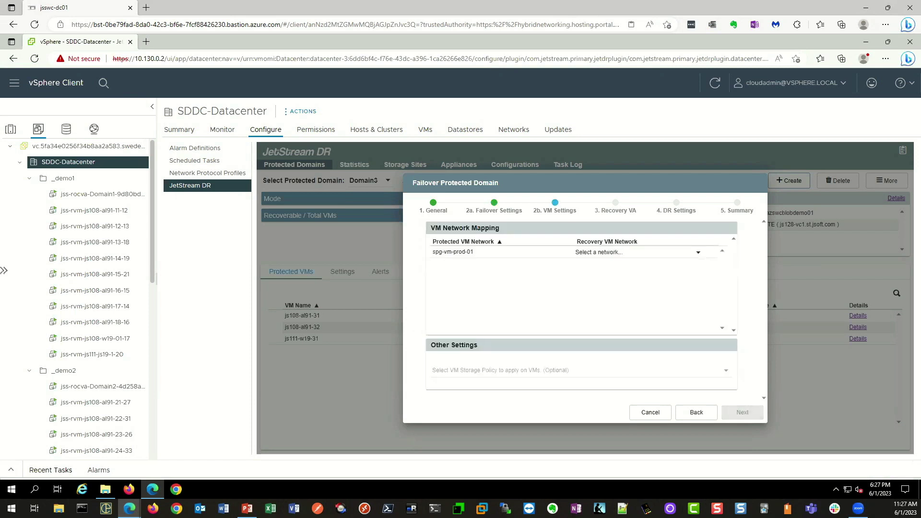
# Step: Map the protected VM network spg-vm-prod-01 to recovery network seg-192-168-131 and continue to the Recovery VA settings
pyautogui.click(638, 252)
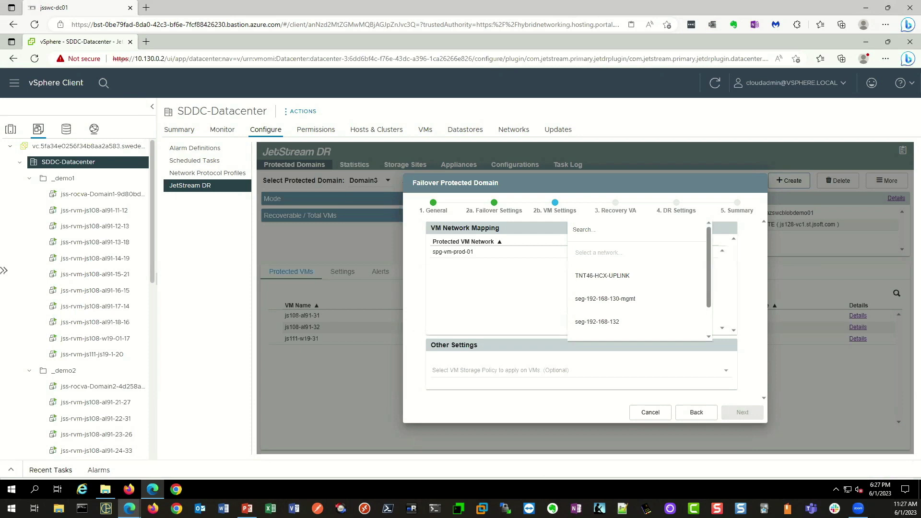
pyautogui.scroll(-1, 639, 288)
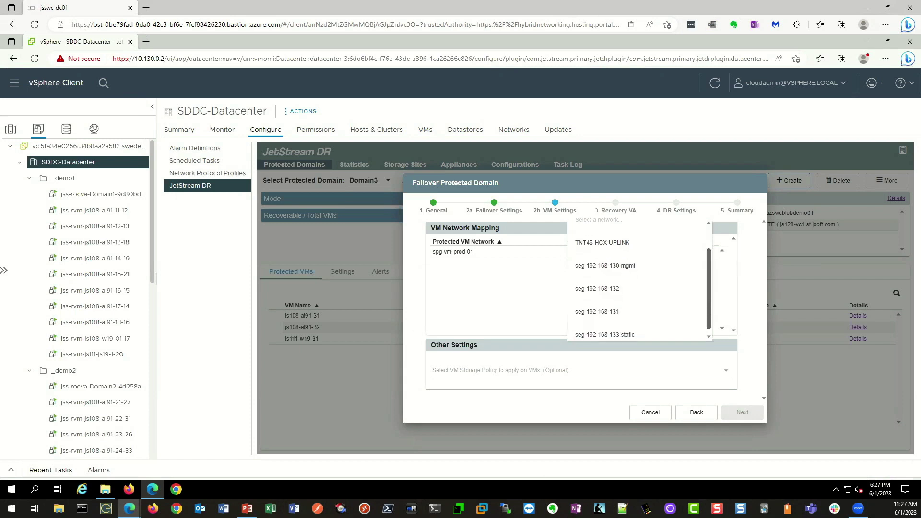
pyautogui.click(597, 310)
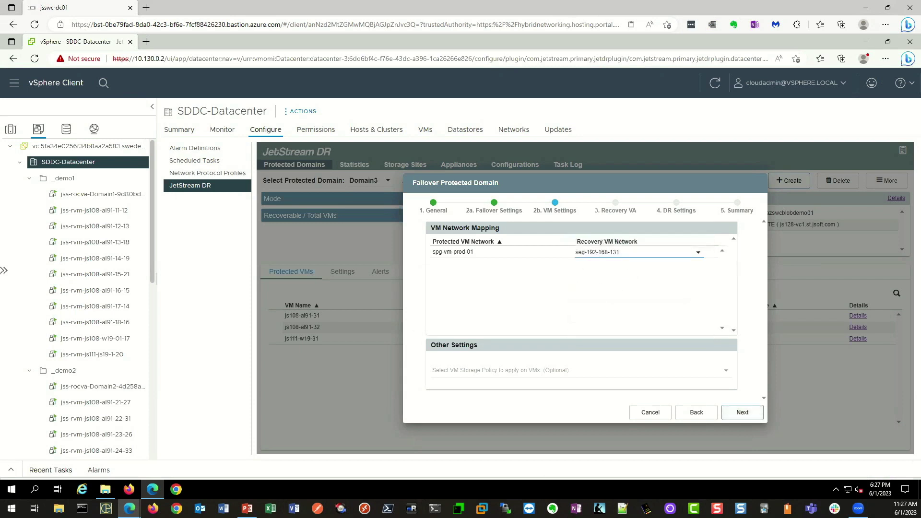
pyautogui.click(742, 412)
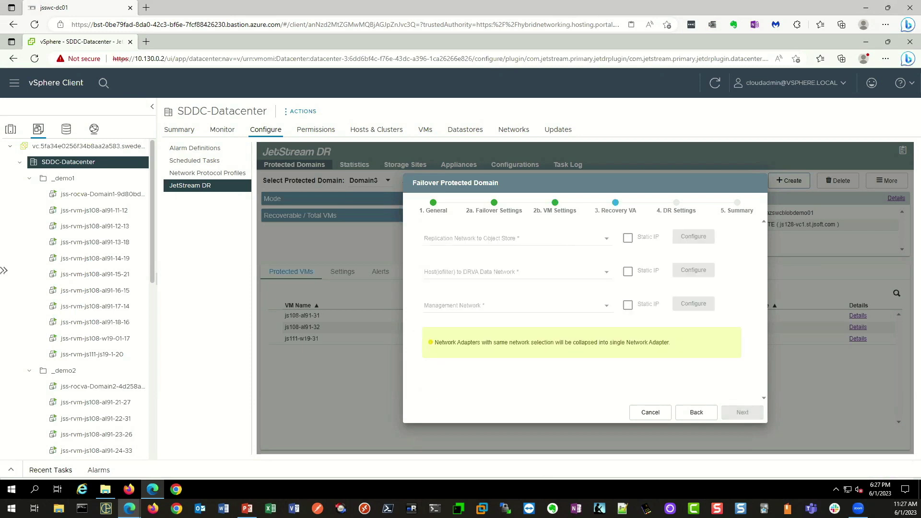
# Step: Assign seg-192-168-130-mgmt as the replication, host-to-DRVA data and management network of the recovery appliance
pyautogui.click(514, 238)
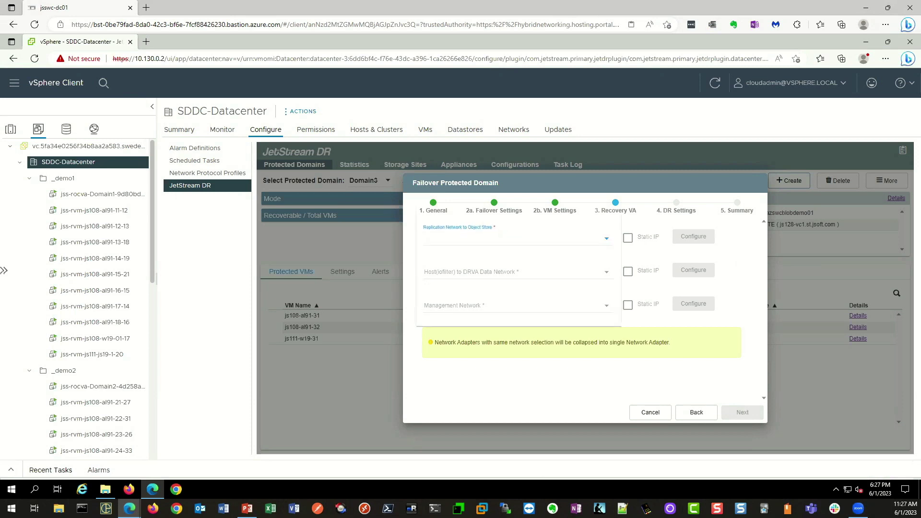
pyautogui.click(454, 261)
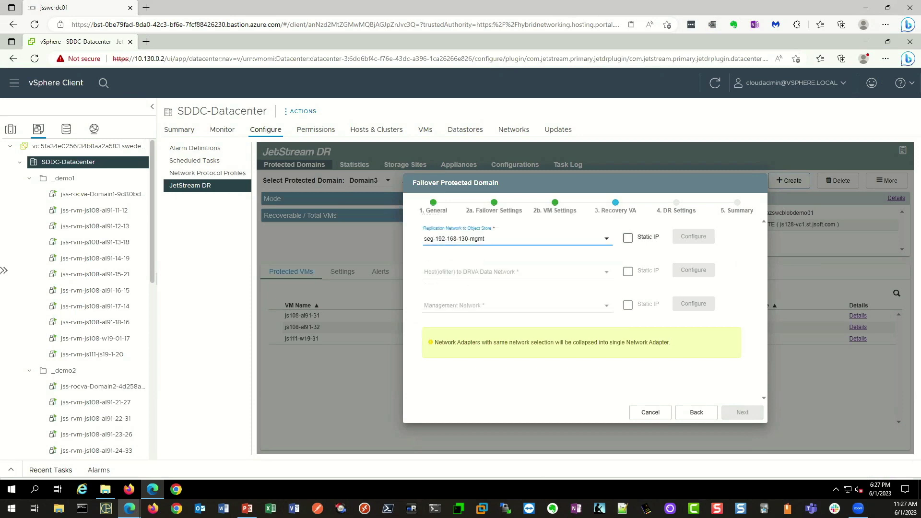
pyautogui.click(513, 272)
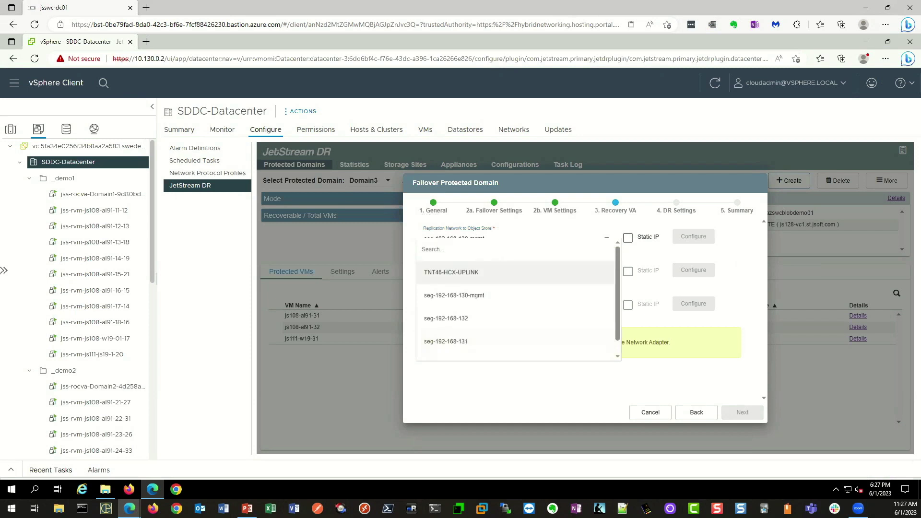
pyautogui.click(454, 294)
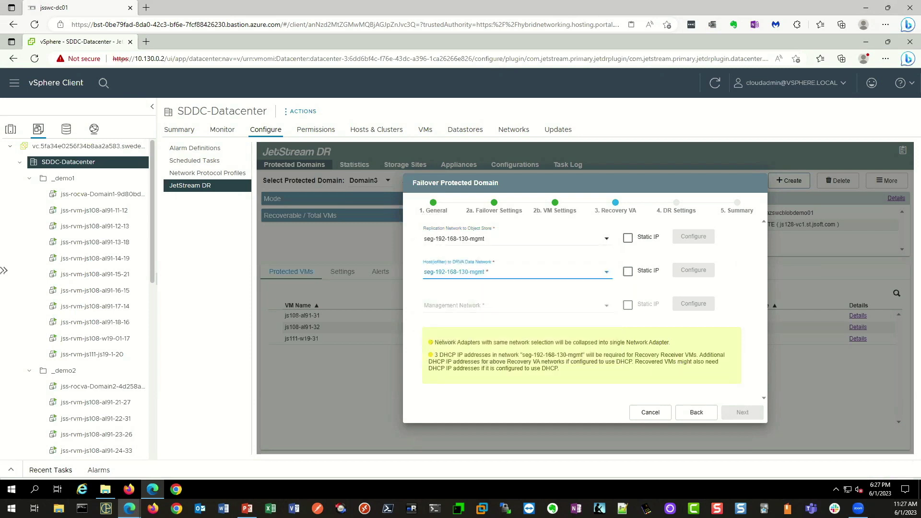
pyautogui.click(513, 306)
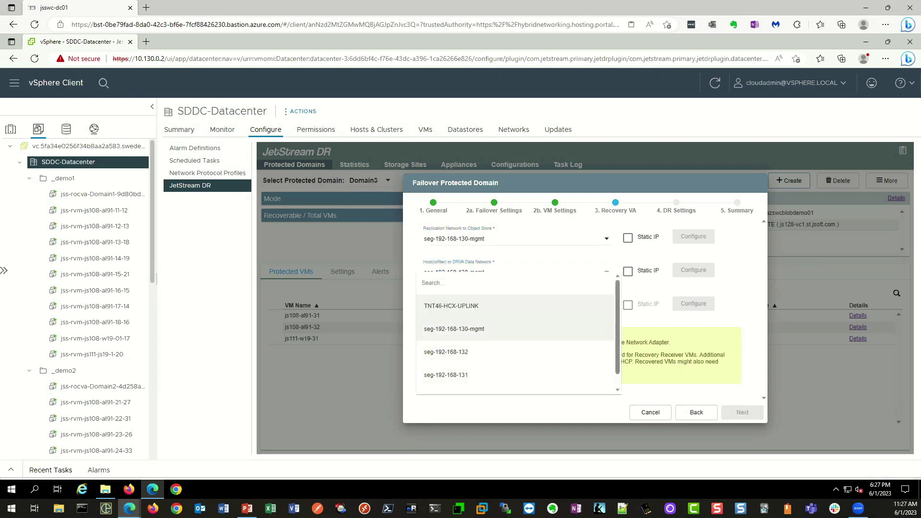
pyautogui.click(454, 329)
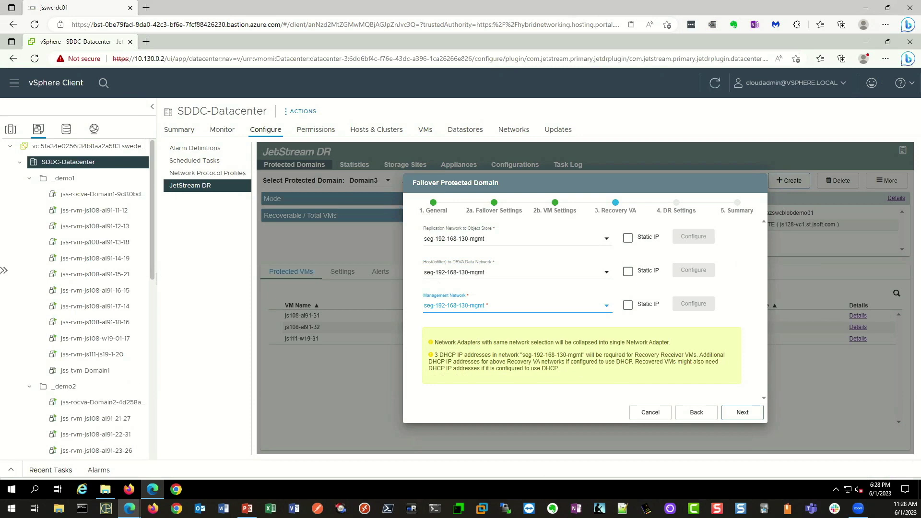
pyautogui.press('Return')
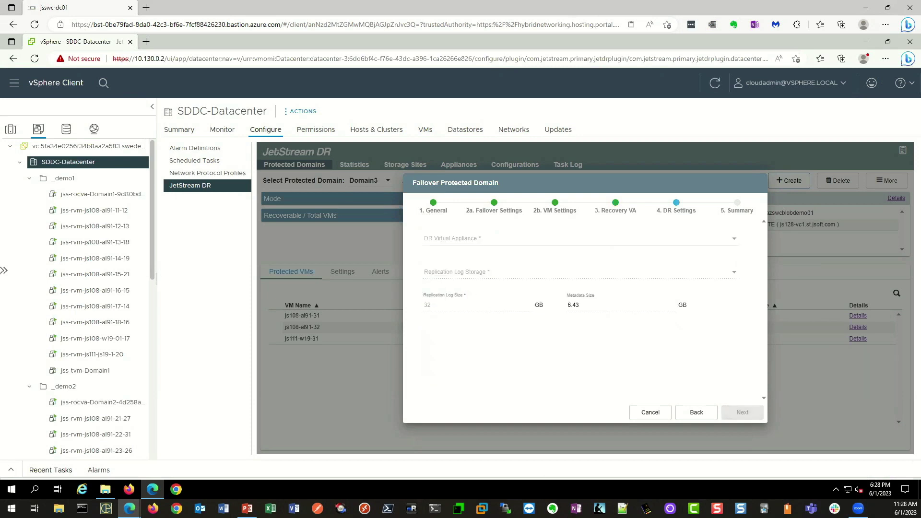
# Step: Configure the DR settings with virtual appliance std-01, replication log storage /dev/sdb and a 64 GB replication log
pyautogui.press('space')
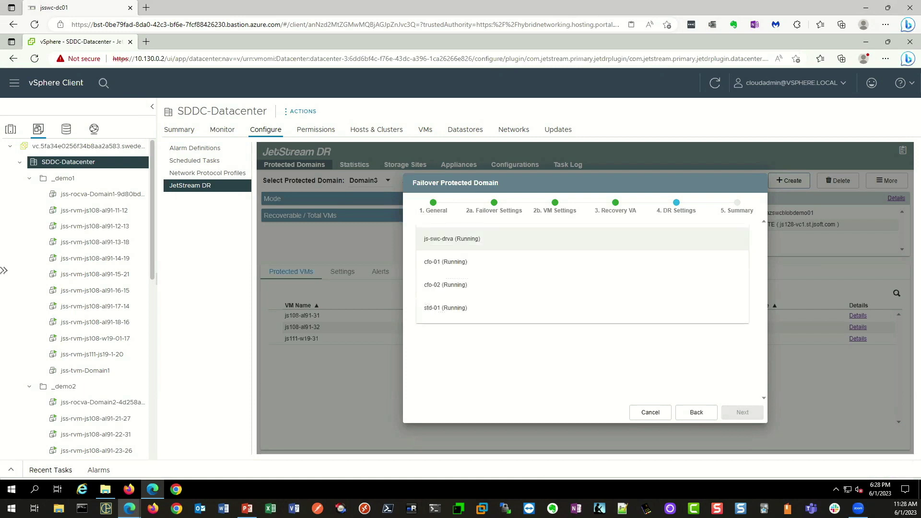
pyautogui.press('Down')
pyautogui.press('Down')
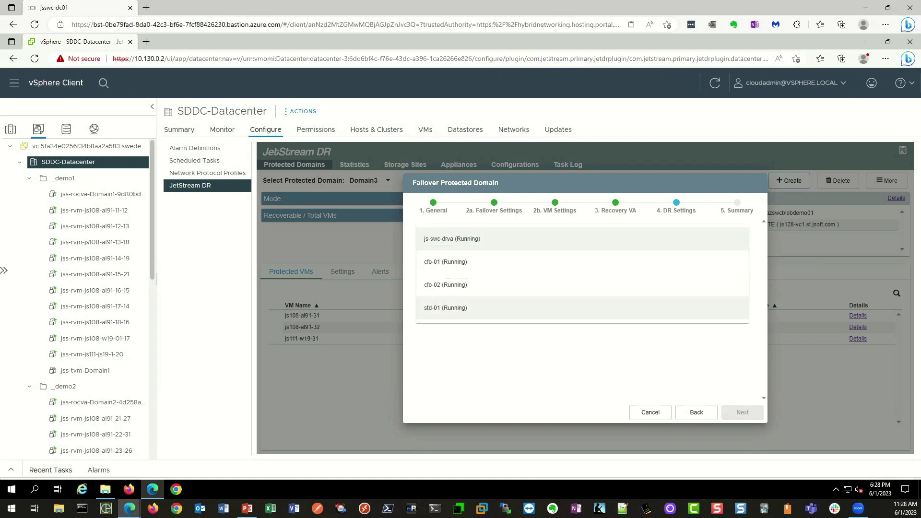
pyautogui.press('Return')
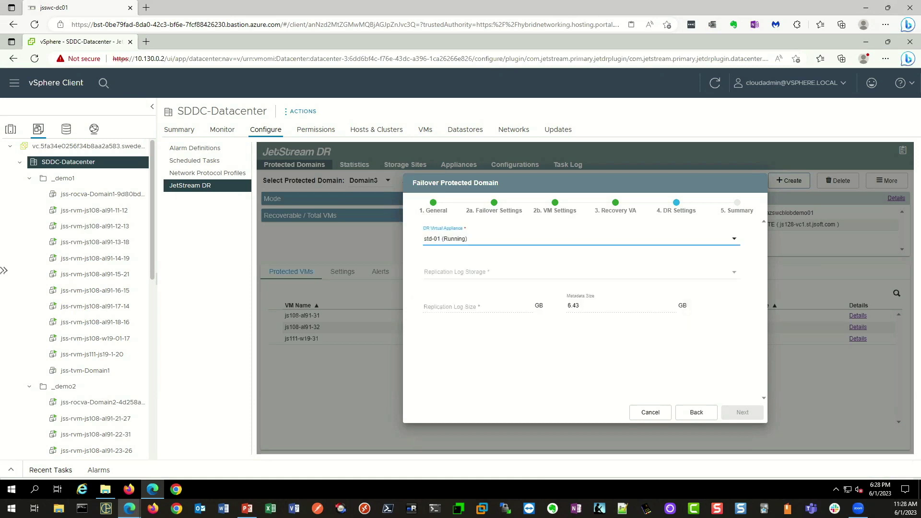
pyautogui.press('Tab')
pyautogui.press('space')
pyautogui.press('Down')
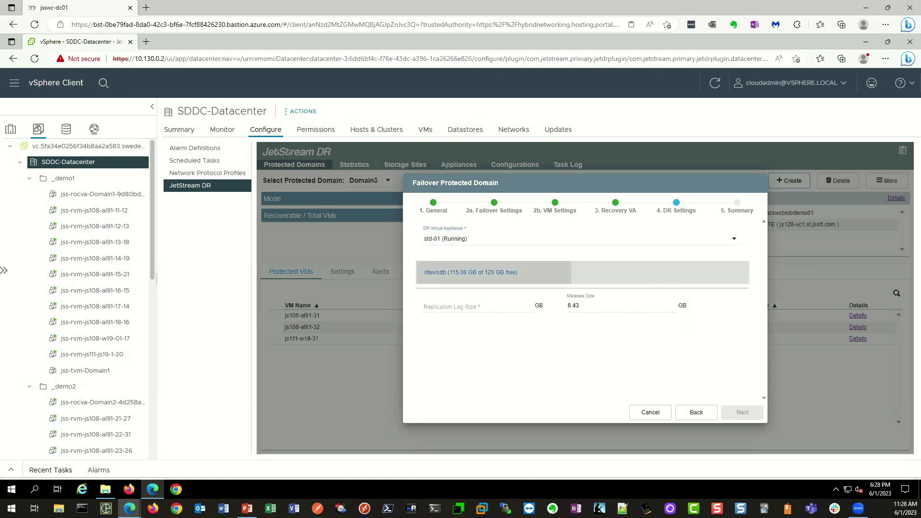
pyautogui.press('Return')
pyautogui.press('Return')
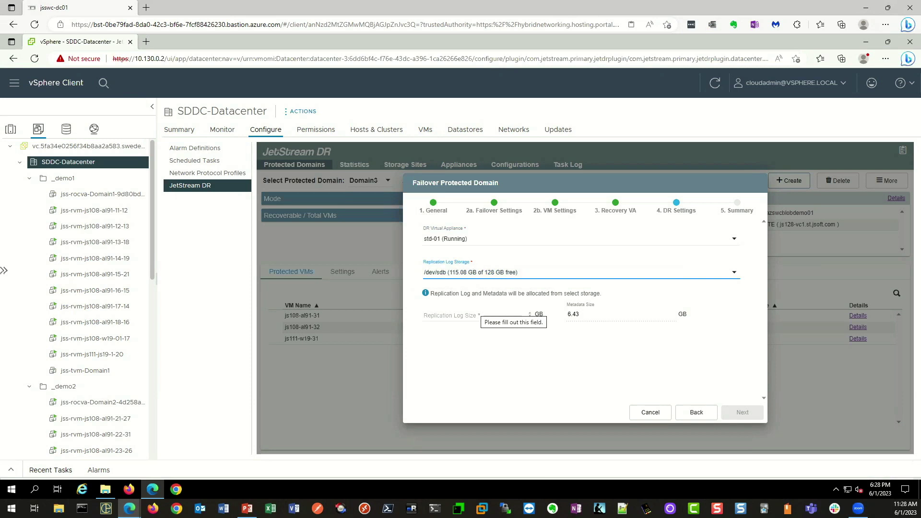
pyautogui.click(475, 314)
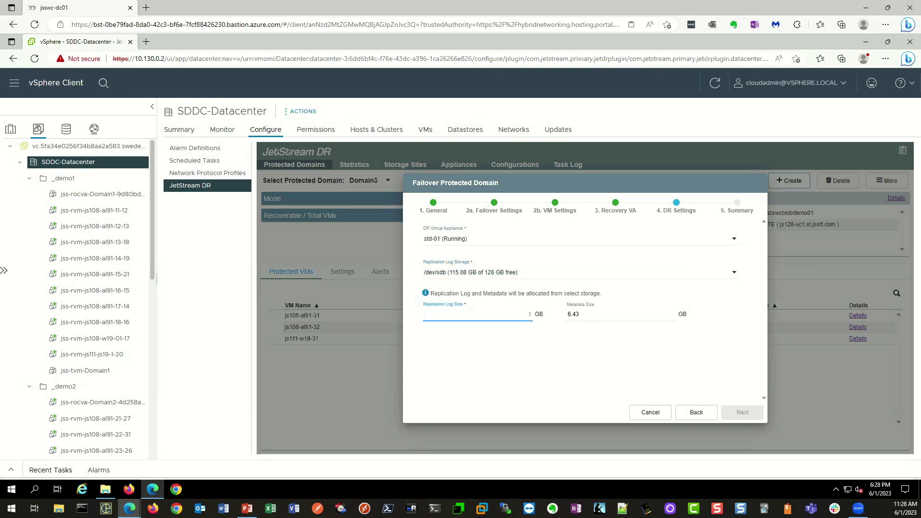
pyautogui.write('64')
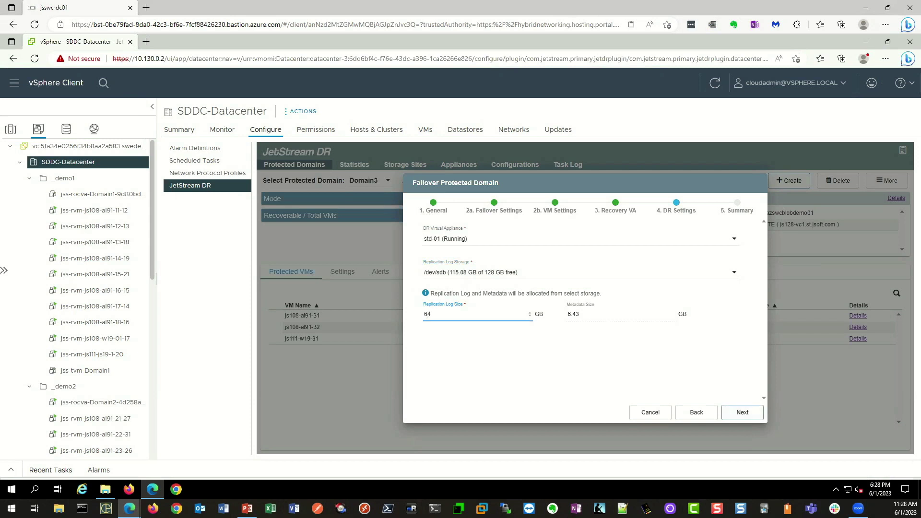
pyautogui.press('Return')
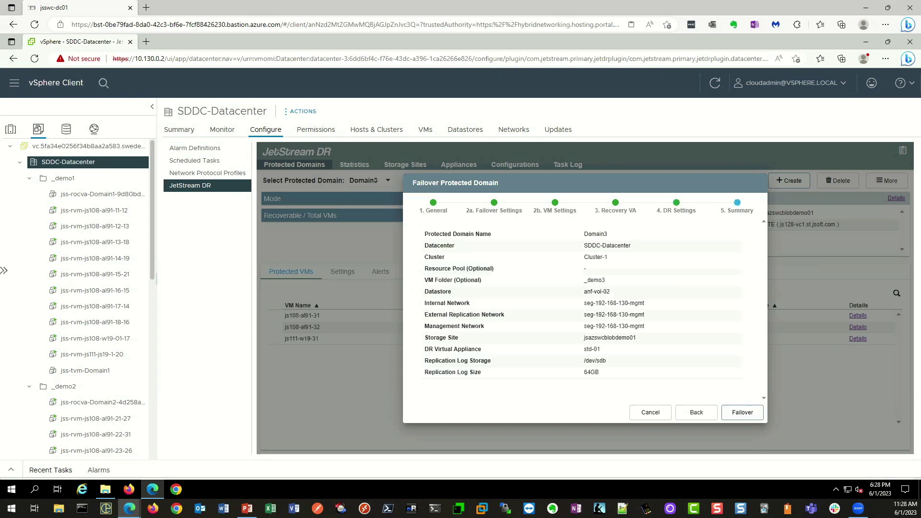
# Step: Submit the Domain3 failover, acknowledge the submission, and view its task steps
pyautogui.press('Return')
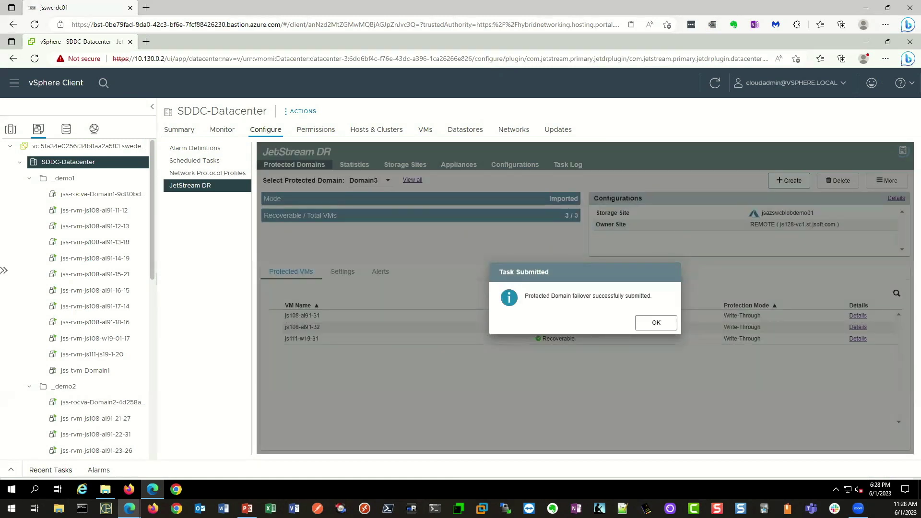
pyautogui.press('Return')
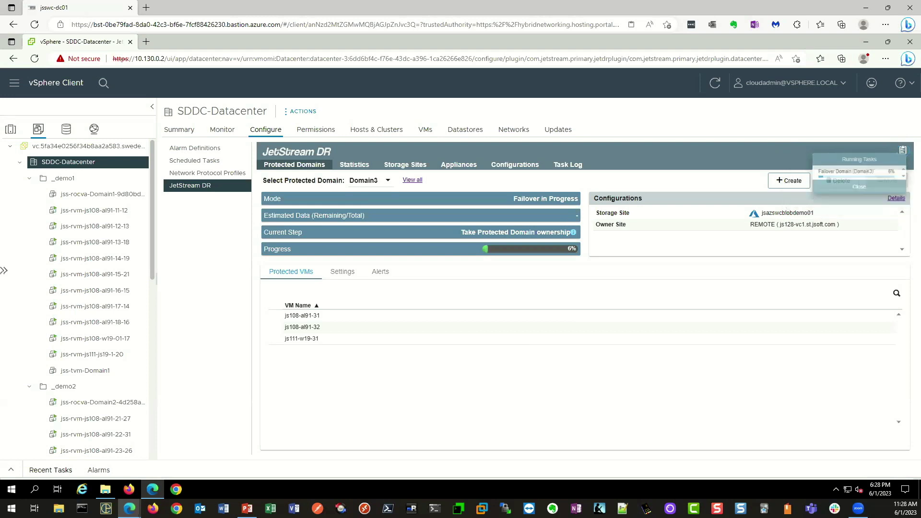
pyautogui.click(572, 232)
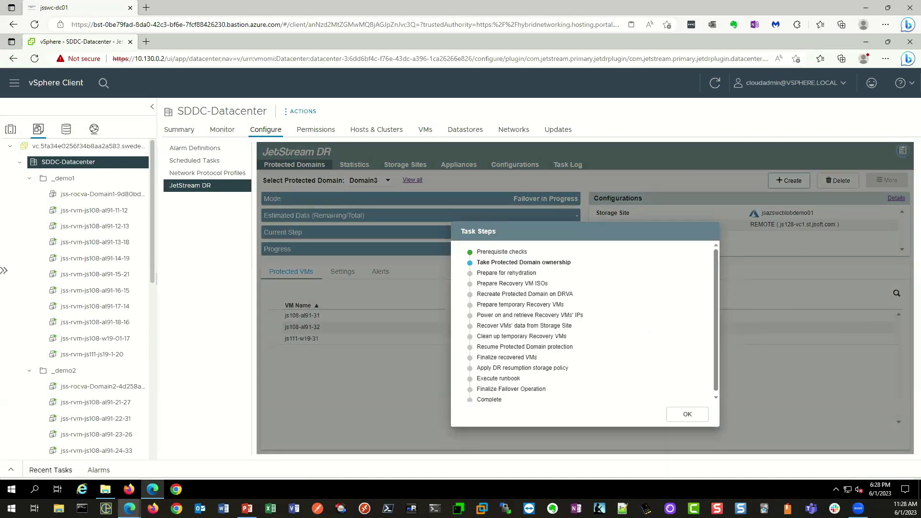
pyautogui.press('Escape')
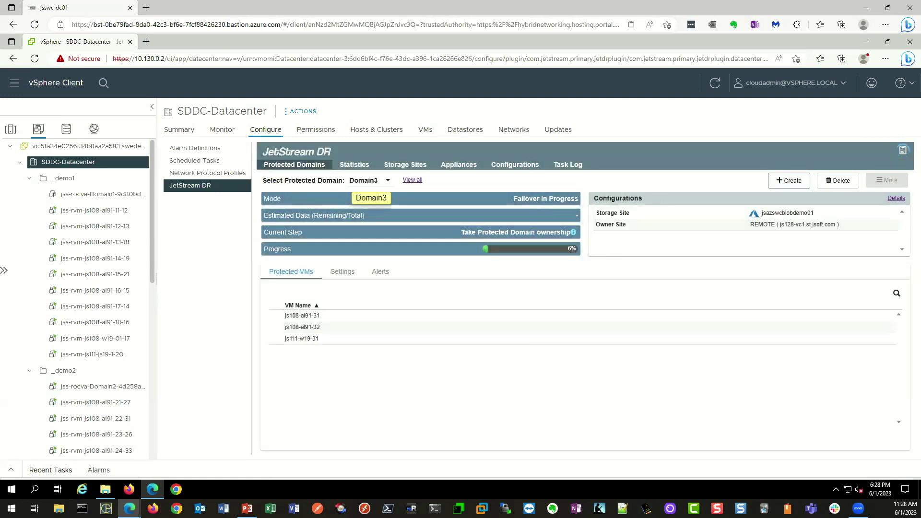
# Step: Switch to protected domain Domain1 to check its failover progress
pyautogui.click(369, 181)
pyautogui.click(363, 161)
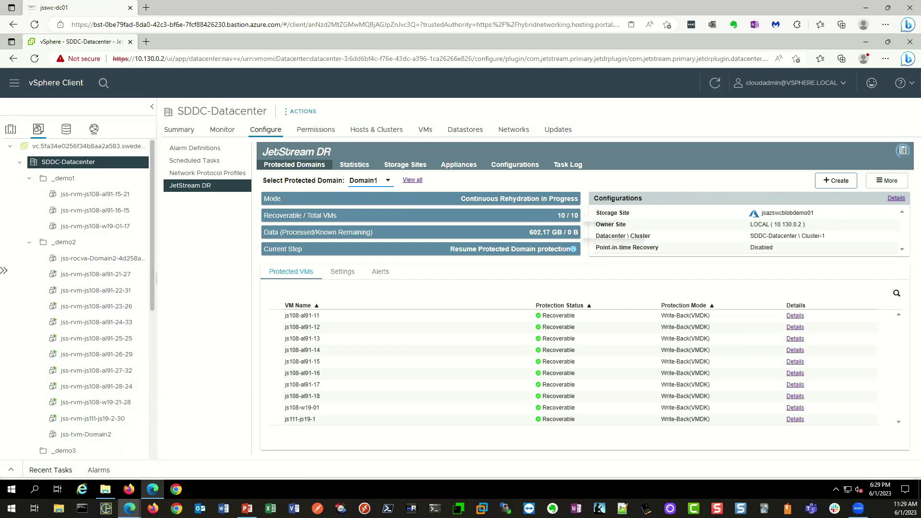
# Step: Check the failover progress of protected domains Domain2 and Domain3, and return to Domain1 to check its current step
pyautogui.click(370, 181)
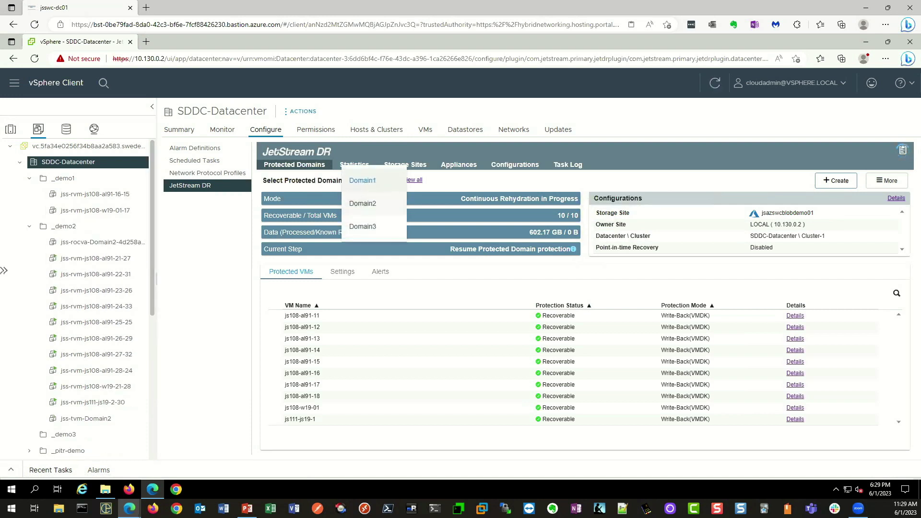
pyautogui.click(363, 203)
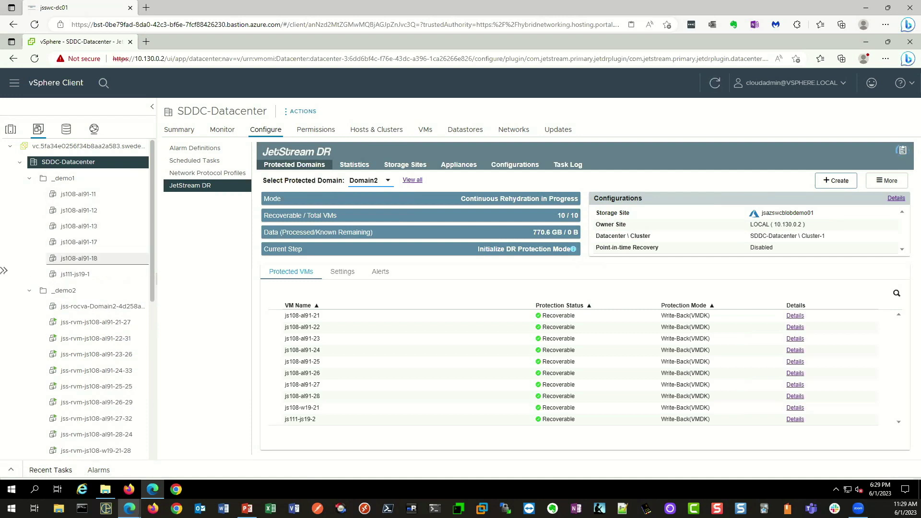
pyautogui.click(370, 180)
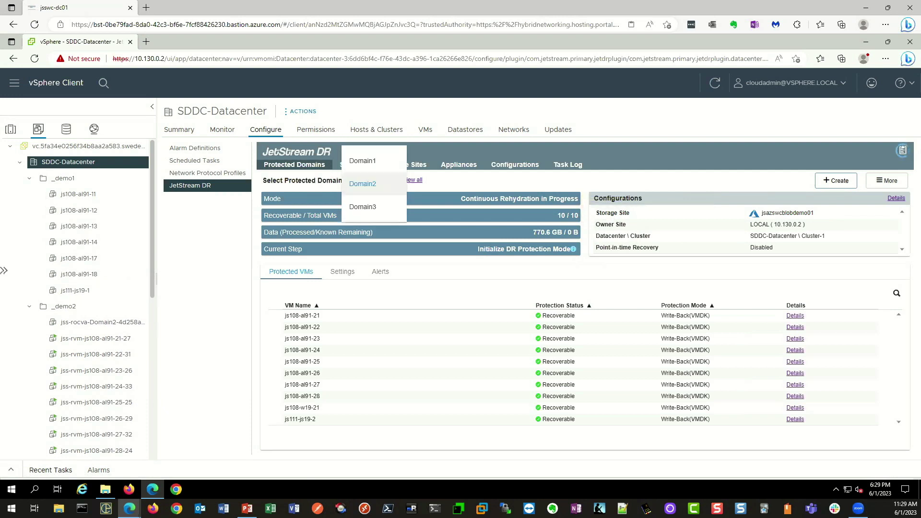
pyautogui.click(363, 207)
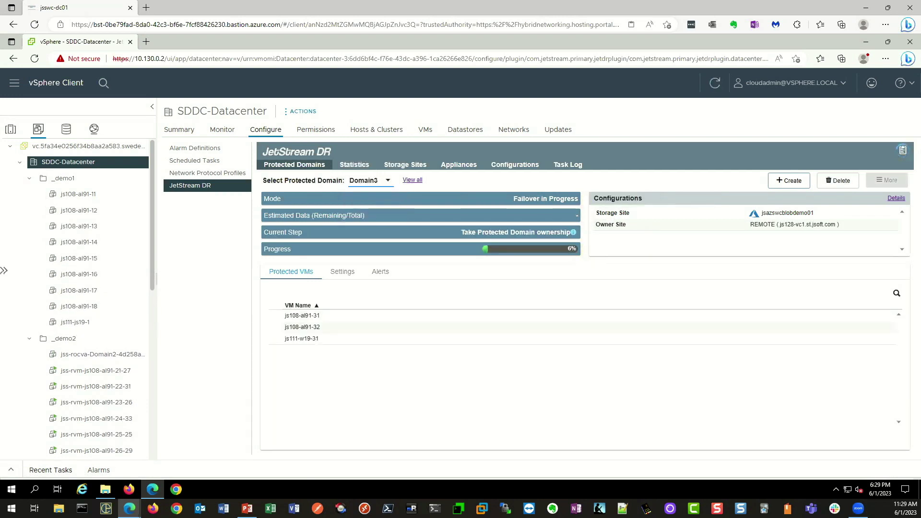
pyautogui.click(369, 181)
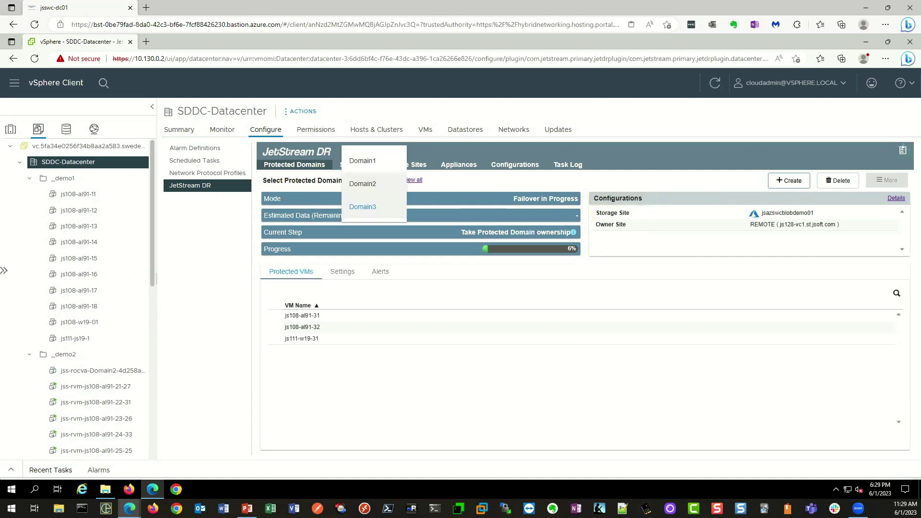
pyautogui.click(363, 160)
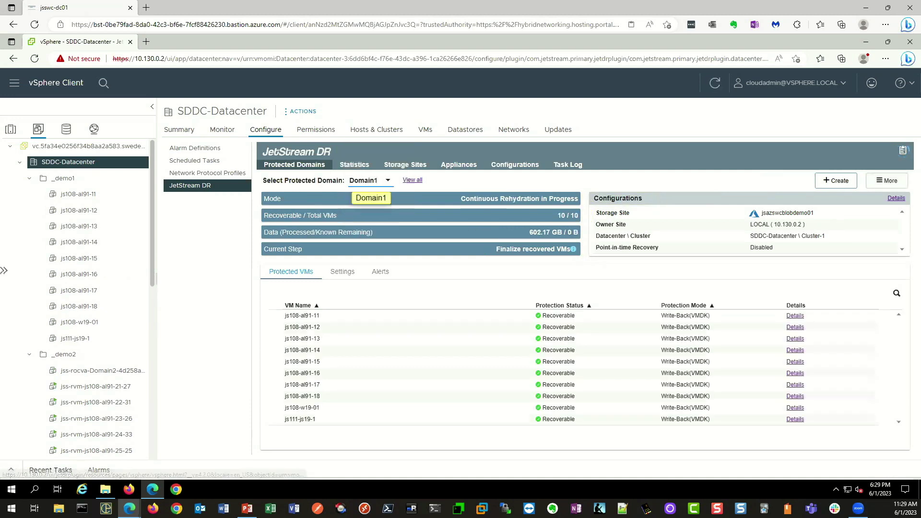